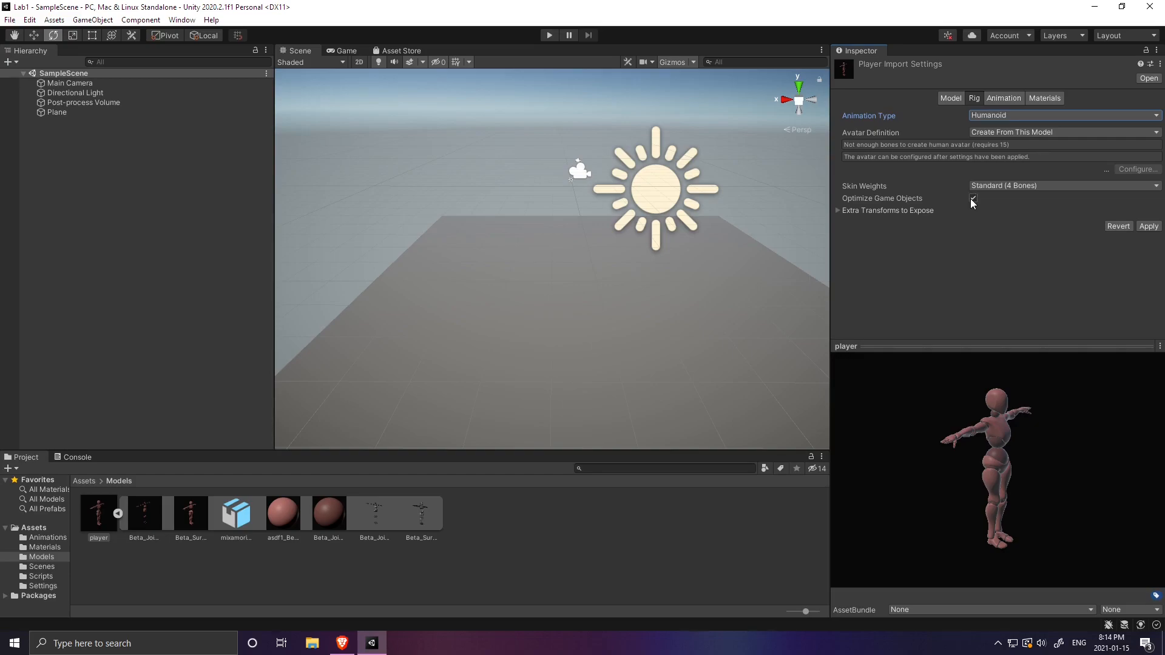
Apply the player model's Humanoid rig import settings with Optimize Game Objects enabled.
left_click(973, 186)
left_click(1148, 225)
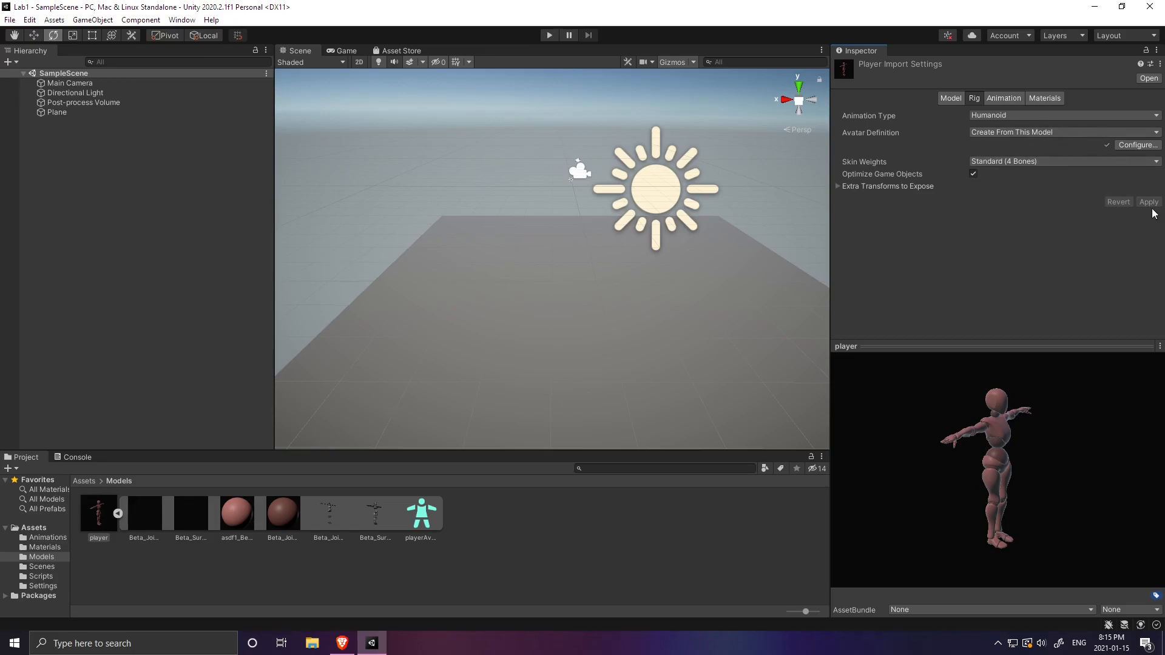
Select the player model's generated avatar asset and open its avatar configuration.
left_click(427, 515)
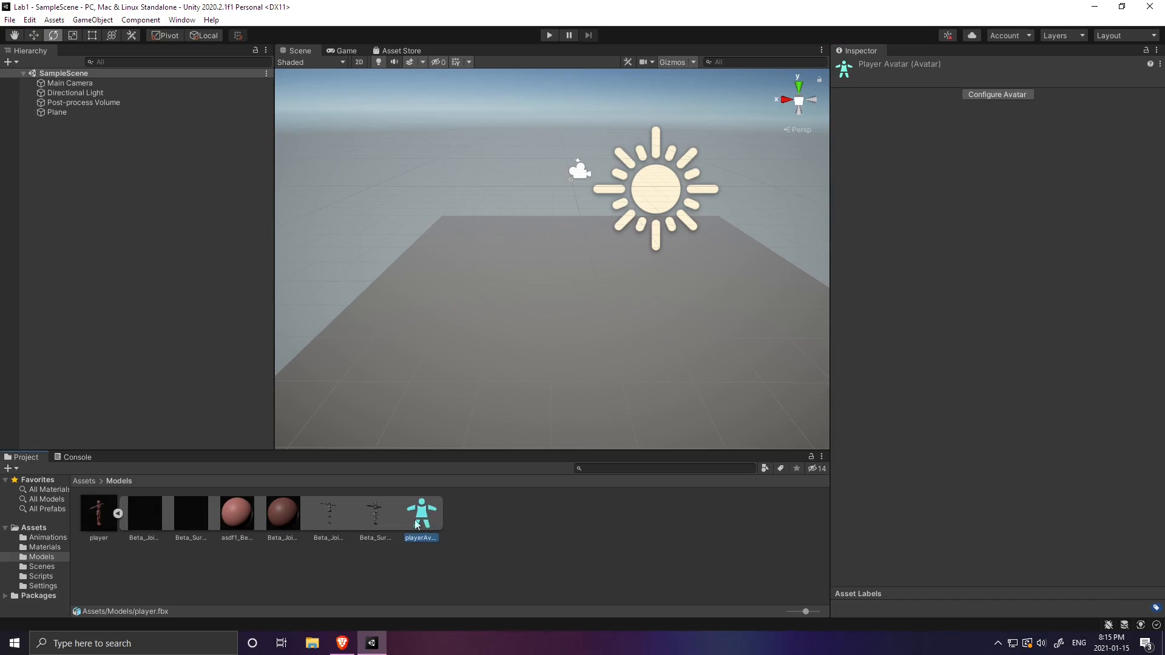
left_click(90, 514)
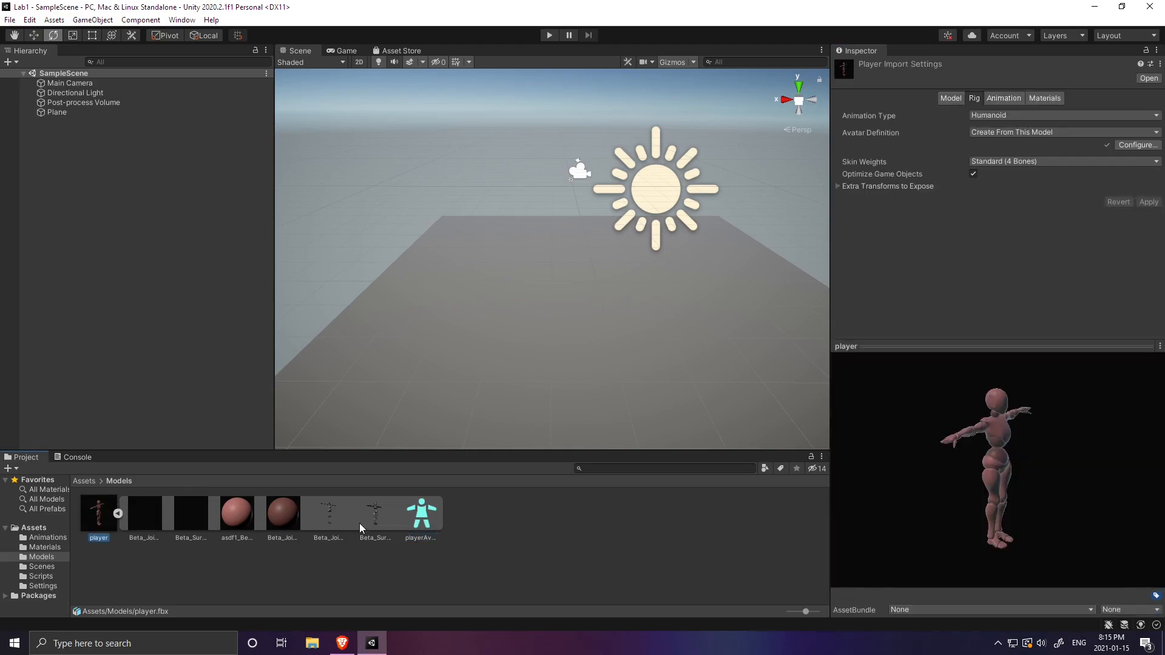
left_click(419, 515)
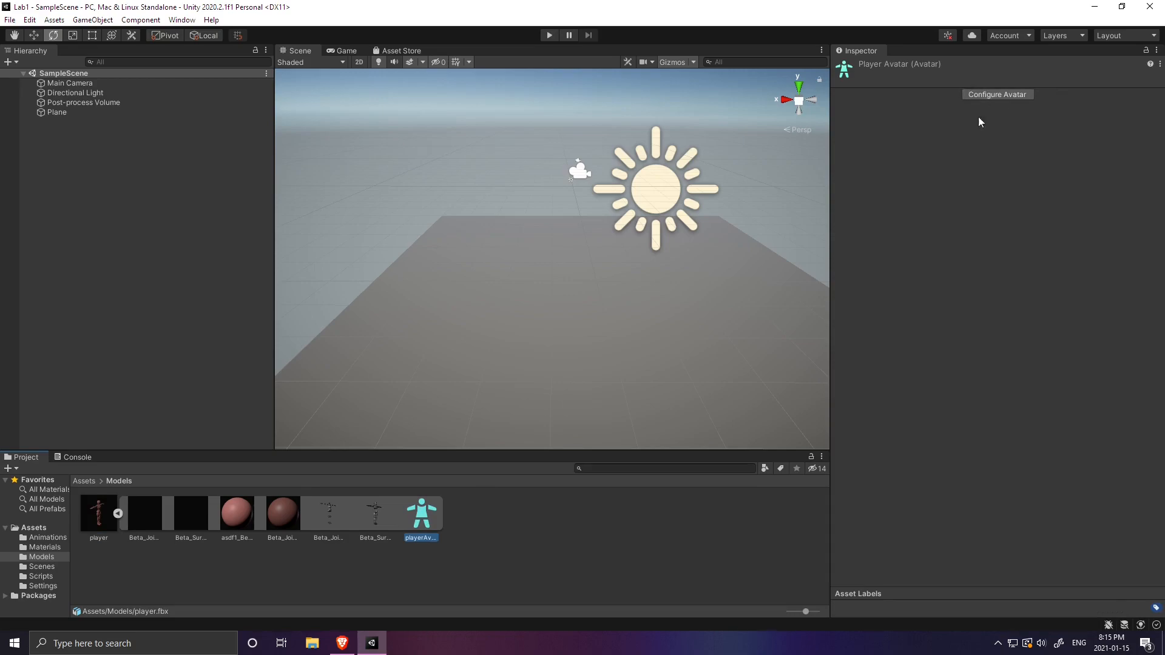
left_click(989, 97)
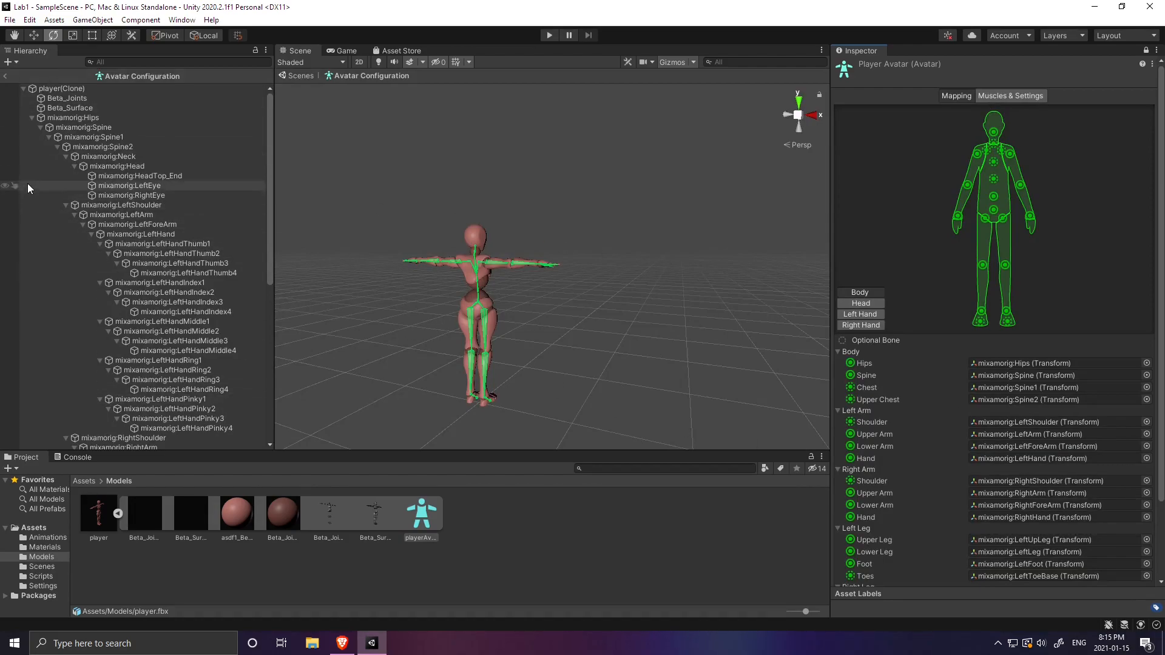
Collapse the mixamorig:Hips bone hierarchy and inspect the skeleton overlaid on the character from the side, rear and front.
left_click(31, 118)
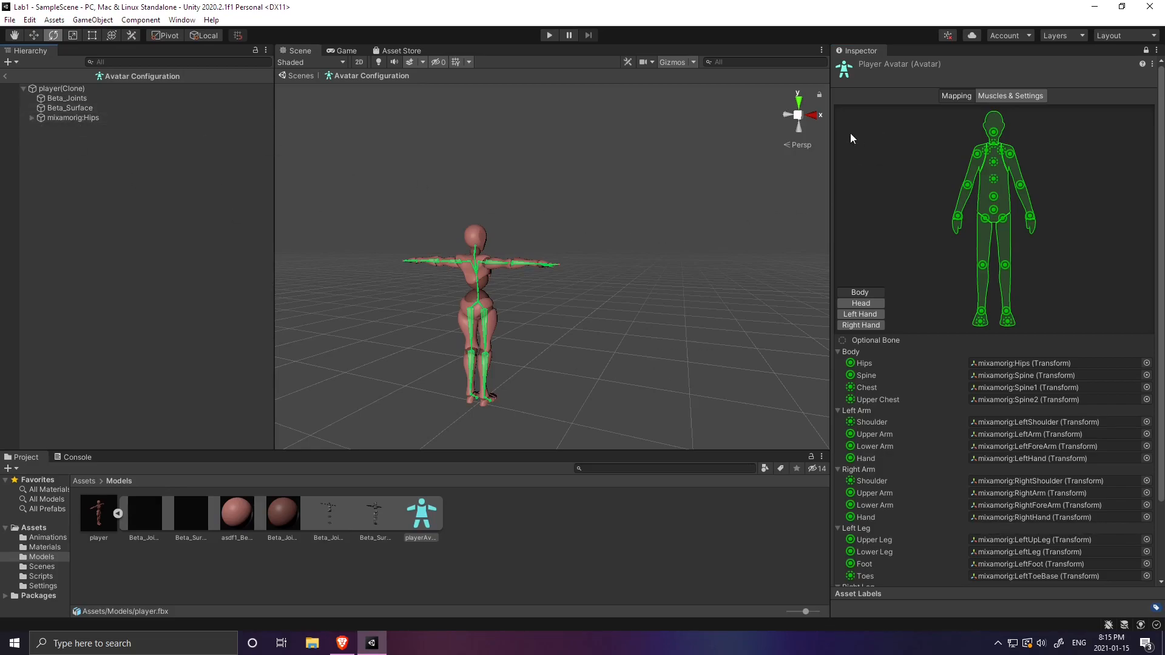
left_click(788, 117)
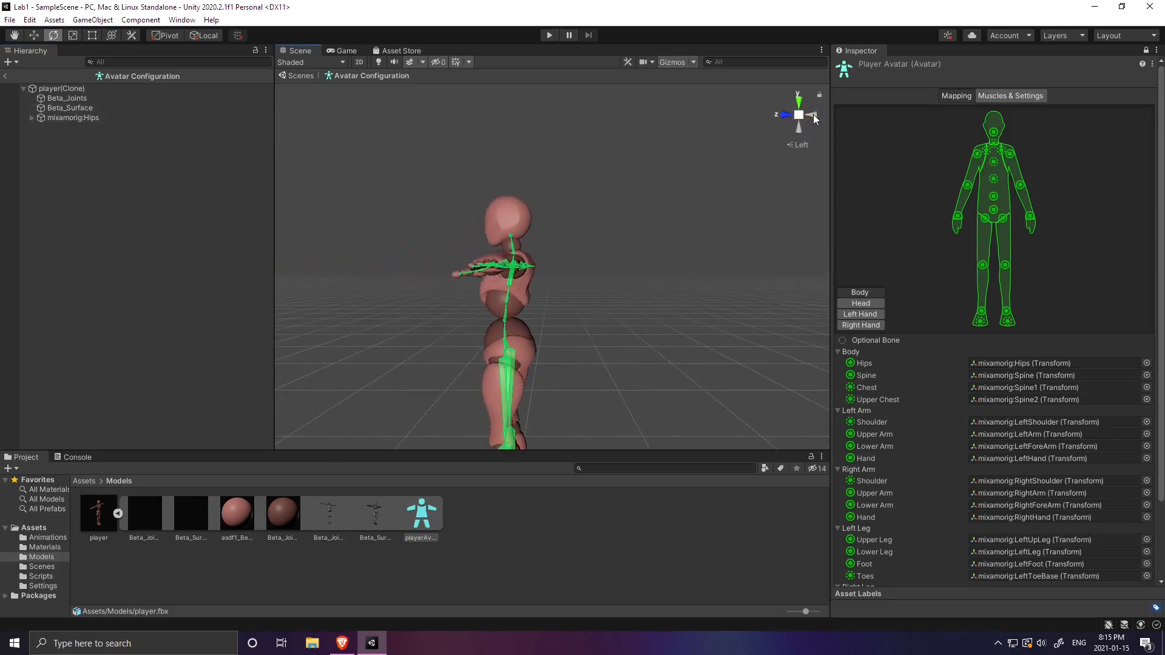
left_click(813, 115)
middle_click_drag(598, 221, 684, 213)
left_click_drag(627, 211, 474, 253, "alt")
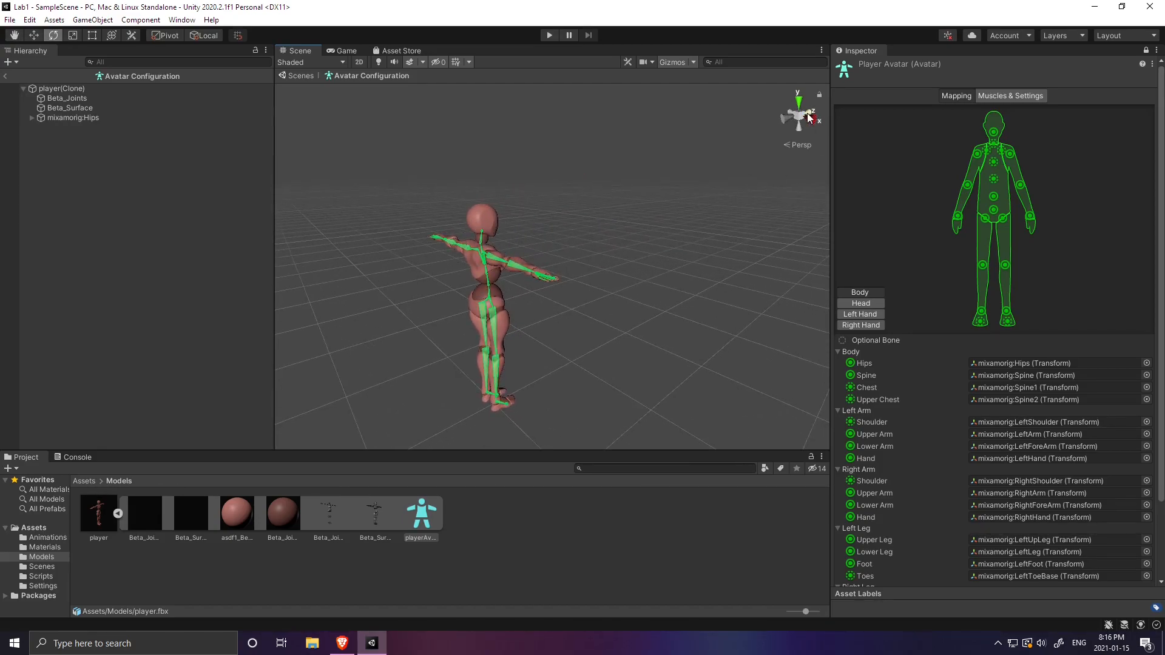
left_click_drag(292, 237, 606, 222, "alt")
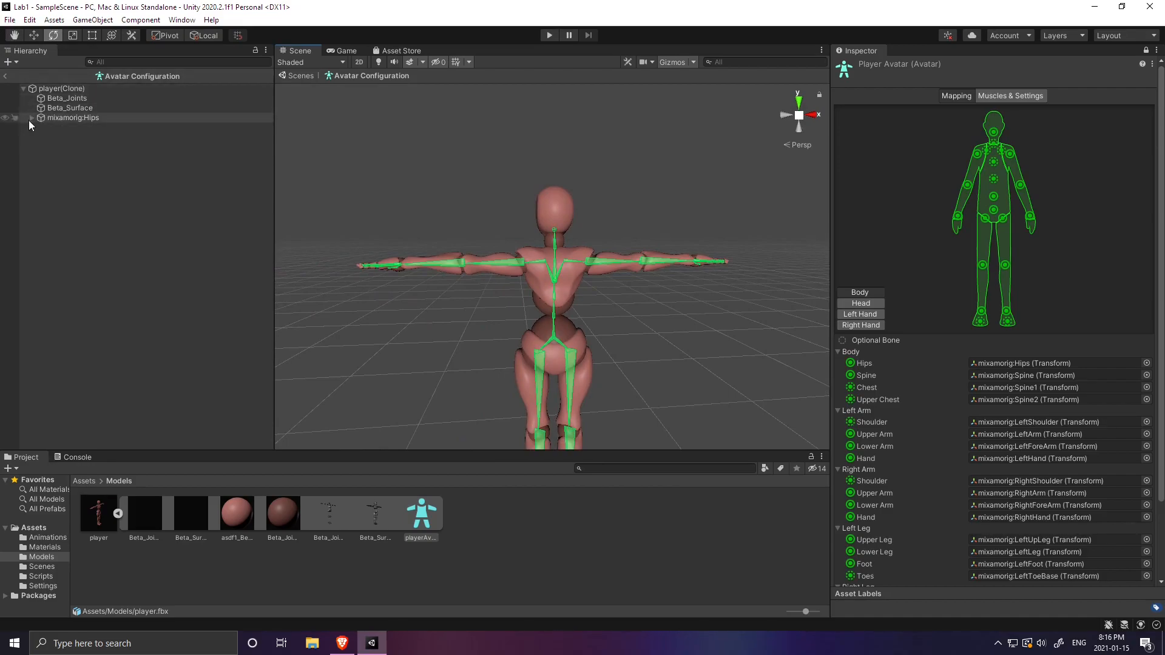
Compare which parts of the character the Beta_Joints and Beta_Surface objects cover by highlighting each in turn.
left_click(23, 89)
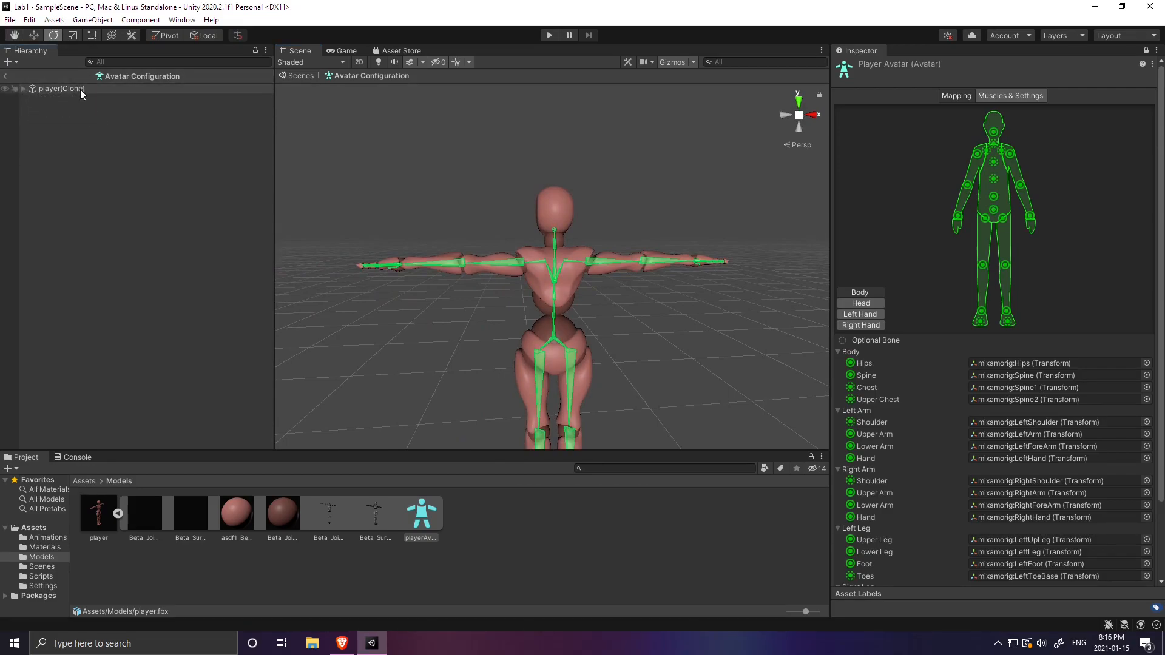
left_click(23, 88)
left_click(82, 98)
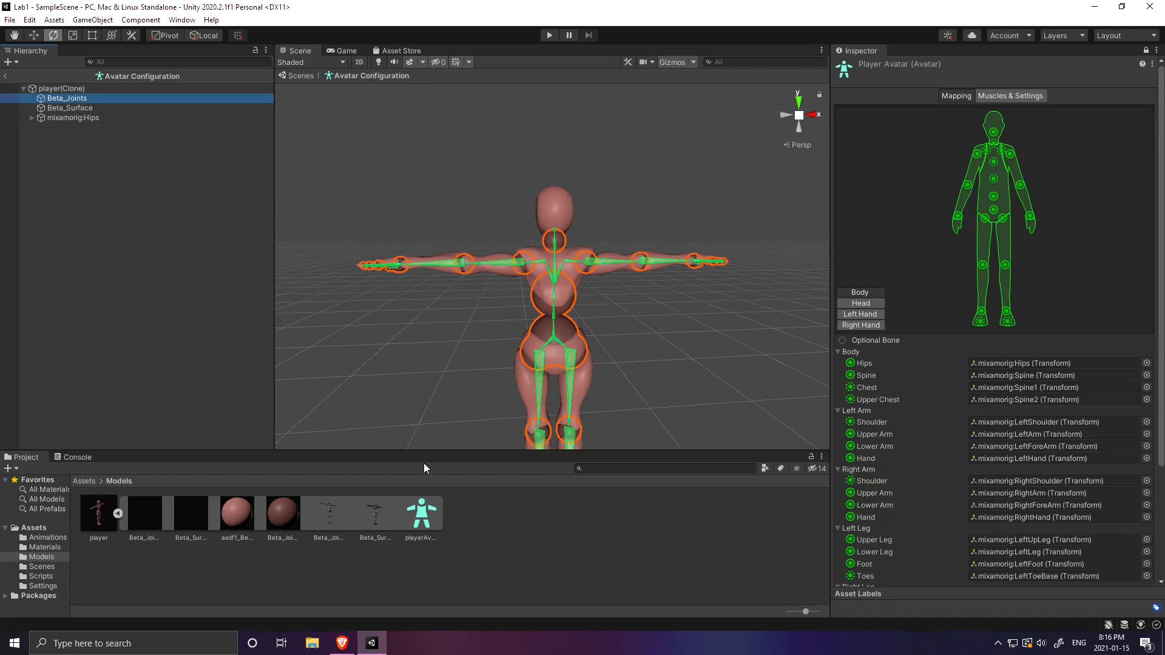
left_click(328, 522)
left_click(61, 98)
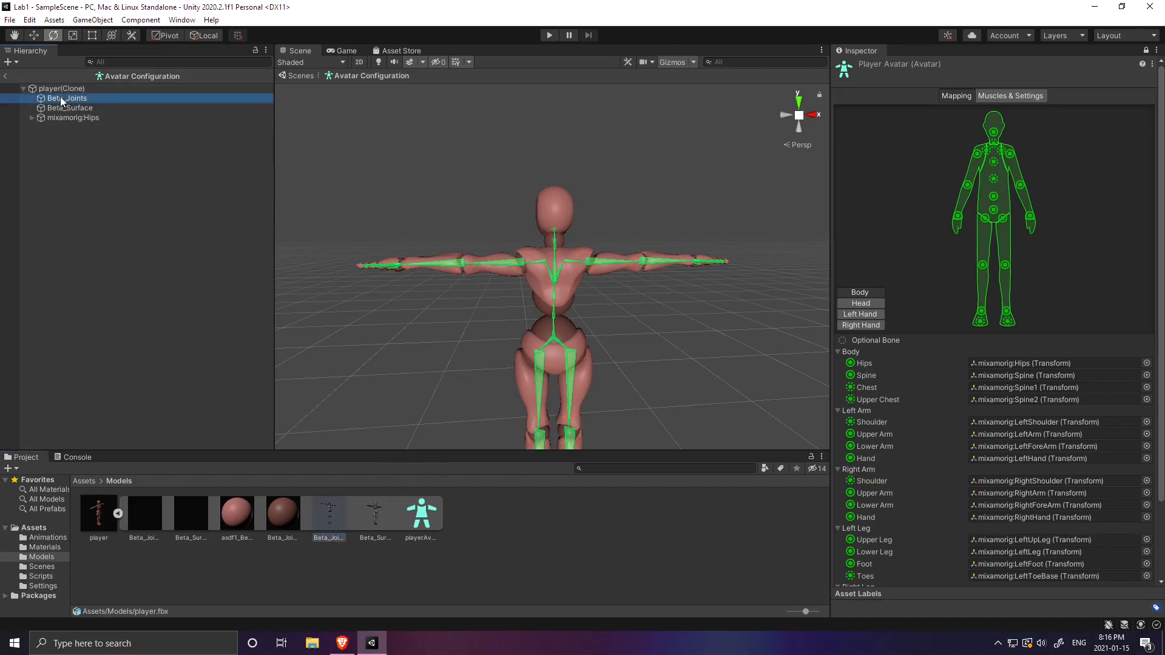
left_click(85, 109)
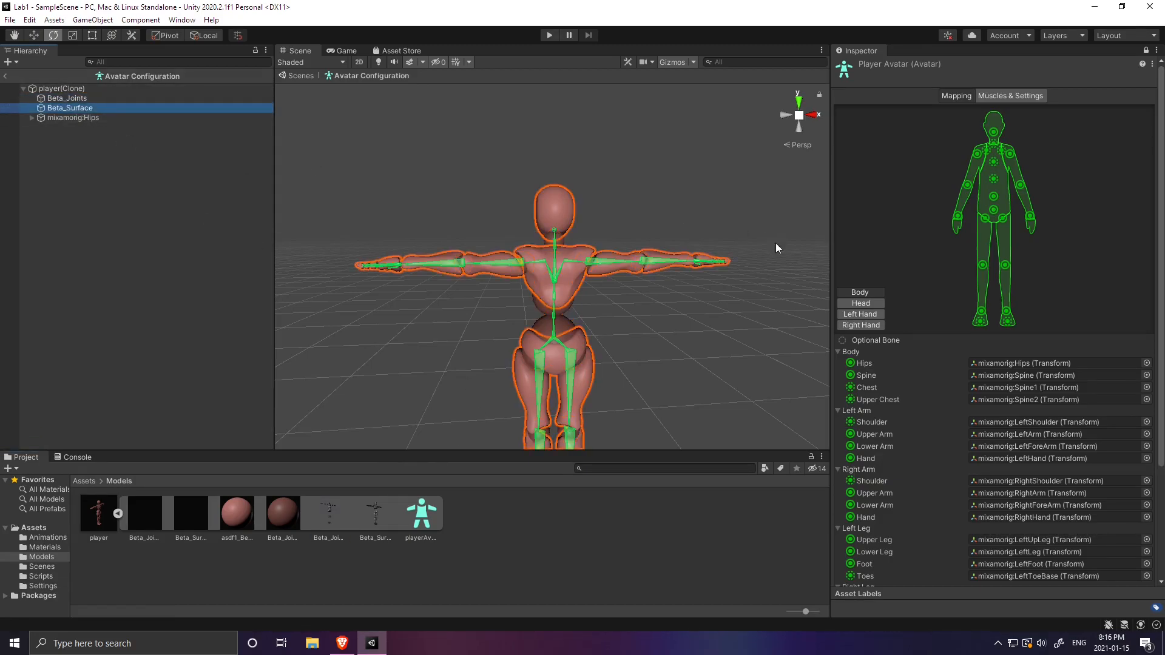
left_click(111, 98)
left_click(100, 108)
left_click(94, 98)
left_click(88, 105)
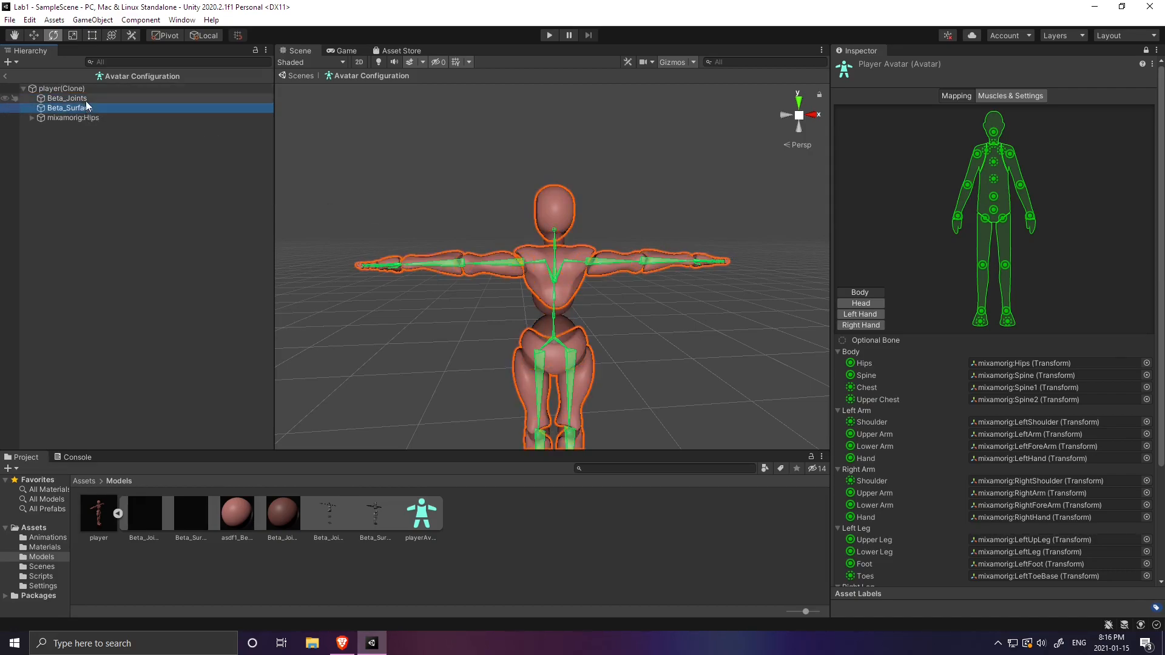
left_click(86, 100)
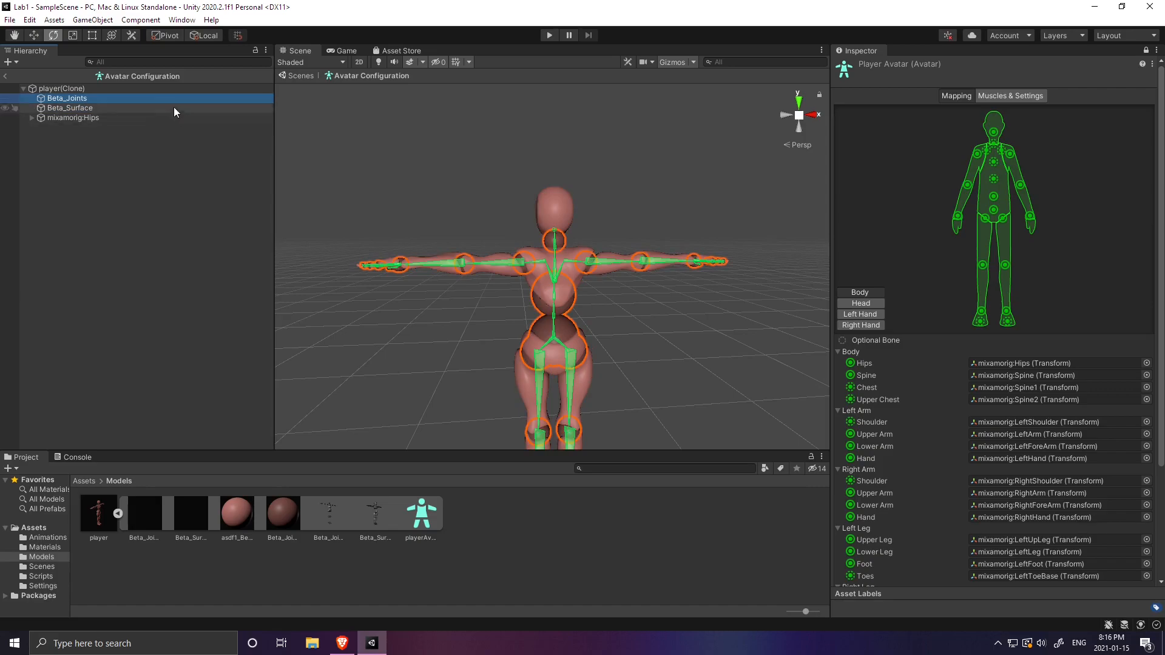
Shift the Beta_Joints and Beta_Surface objects along the X axis with the Move tool.
left_click(37, 34)
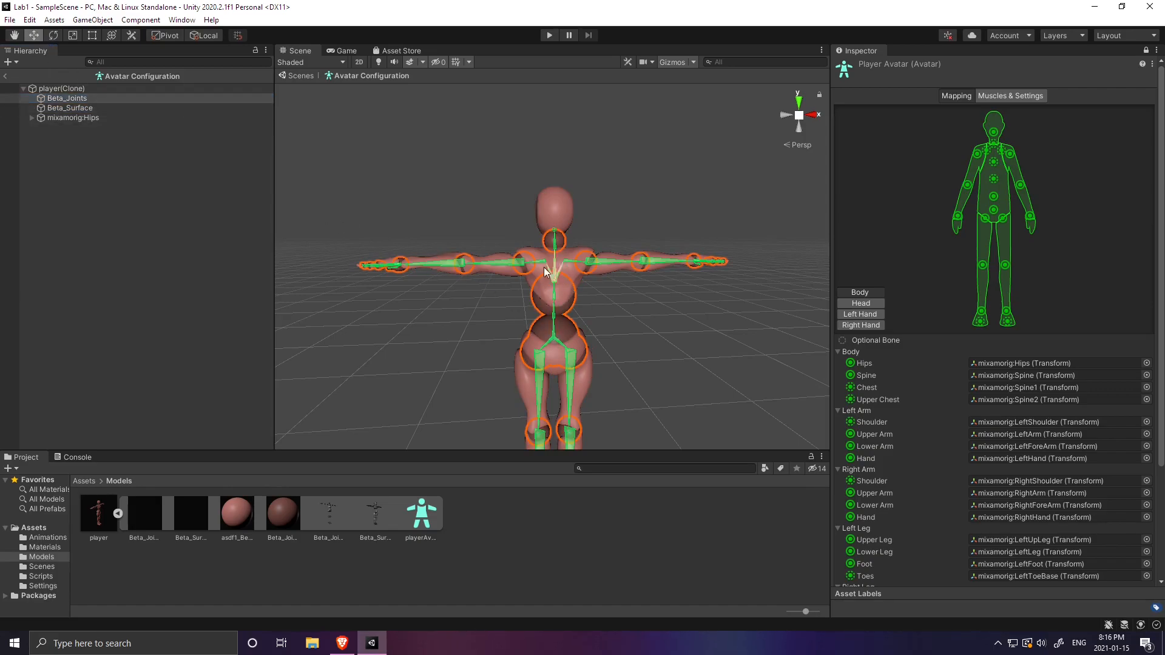
scroll(518, 281, "down", 4)
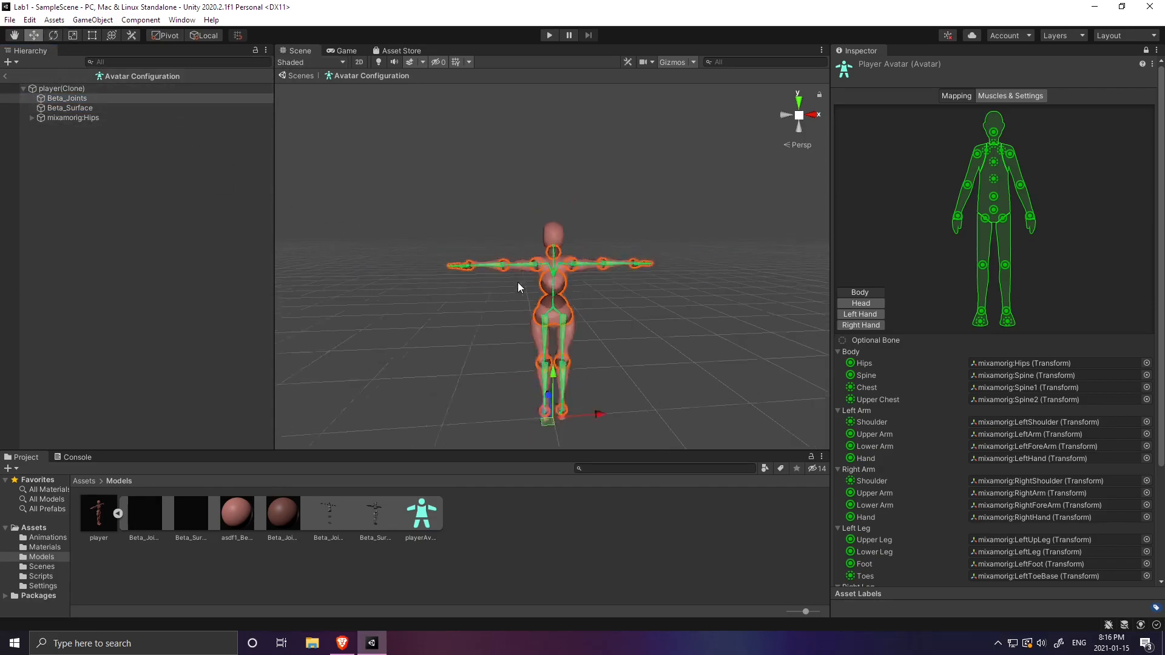
left_click_drag(598, 370, 529, 369)
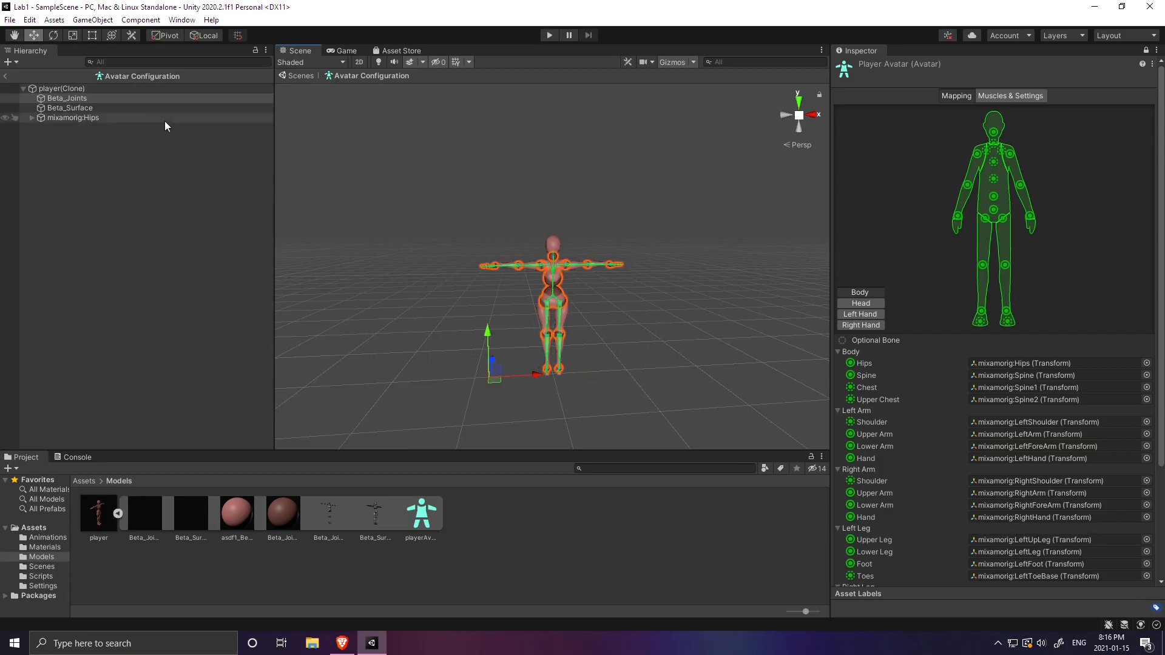
left_click(86, 108)
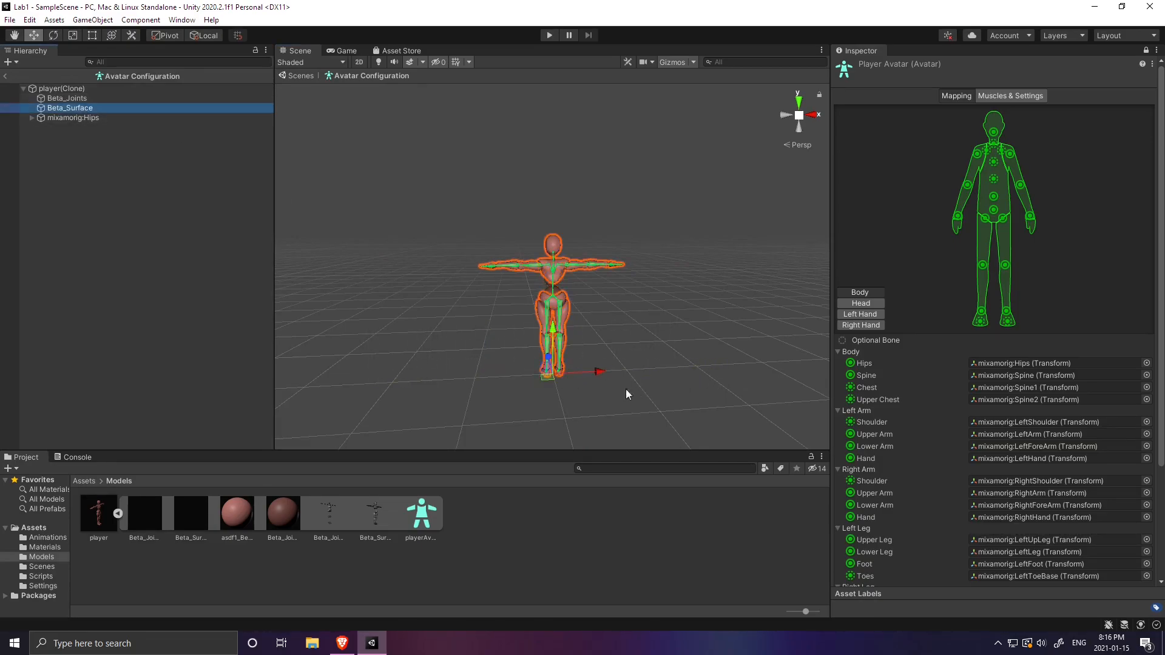
mouse_move(600, 371)
left_mouse_down()
mouse_move(650, 365)
mouse_move(604, 363)
left_mouse_up()
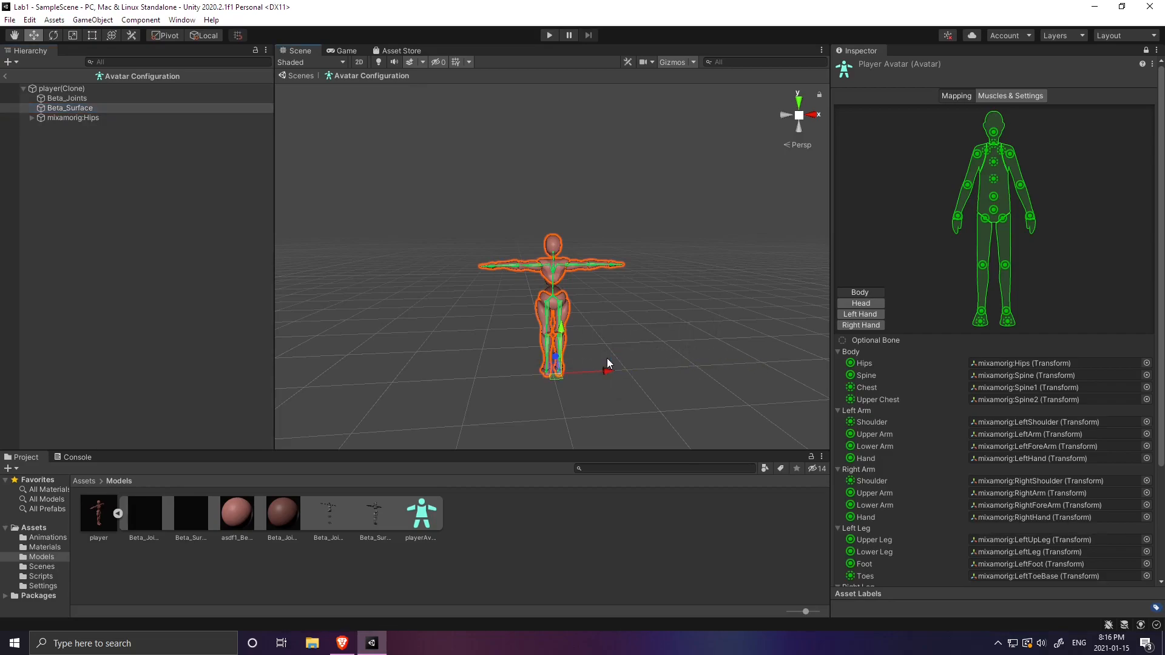
scroll(609, 354, "up", 3)
scroll(597, 354, "down", 2)
middle_click_drag(728, 360, 664, 364)
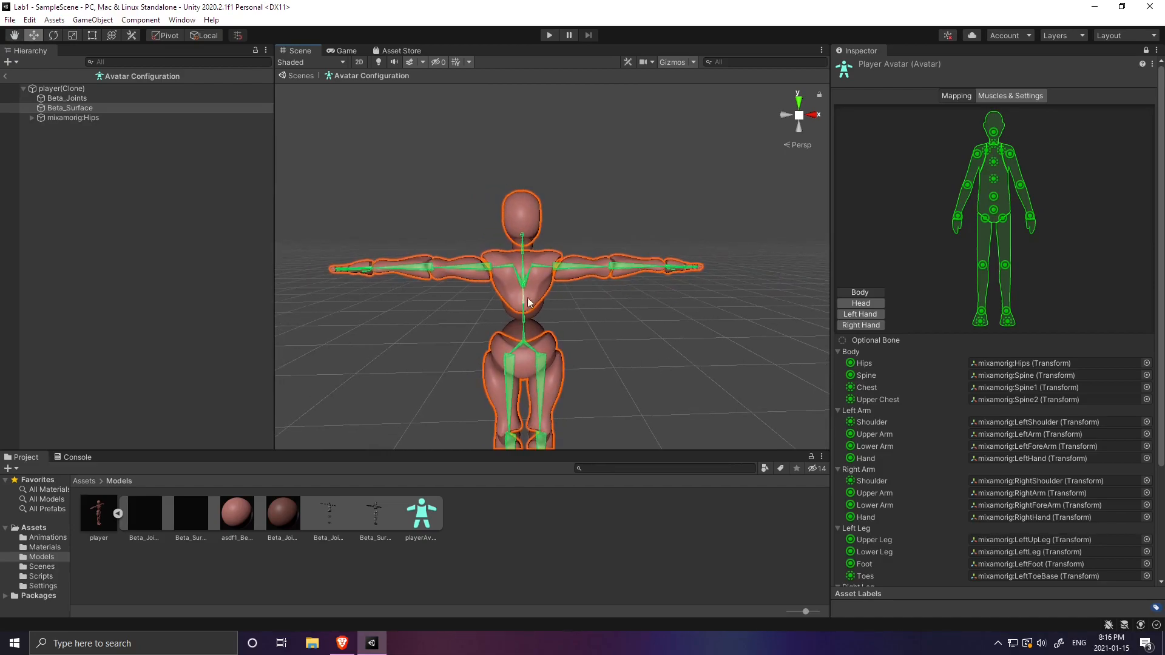
Try moving the mixamorig:Hips bone along the X axis, and undo the move.
left_click(71, 118)
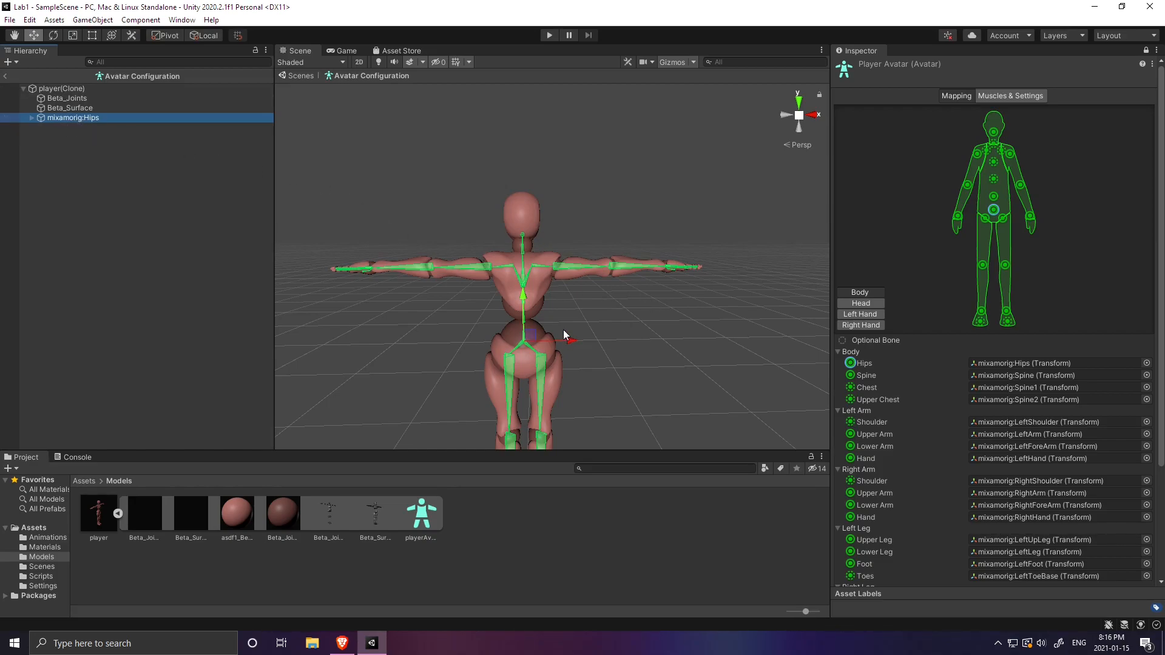
middle_click_drag(561, 306, 577, 267)
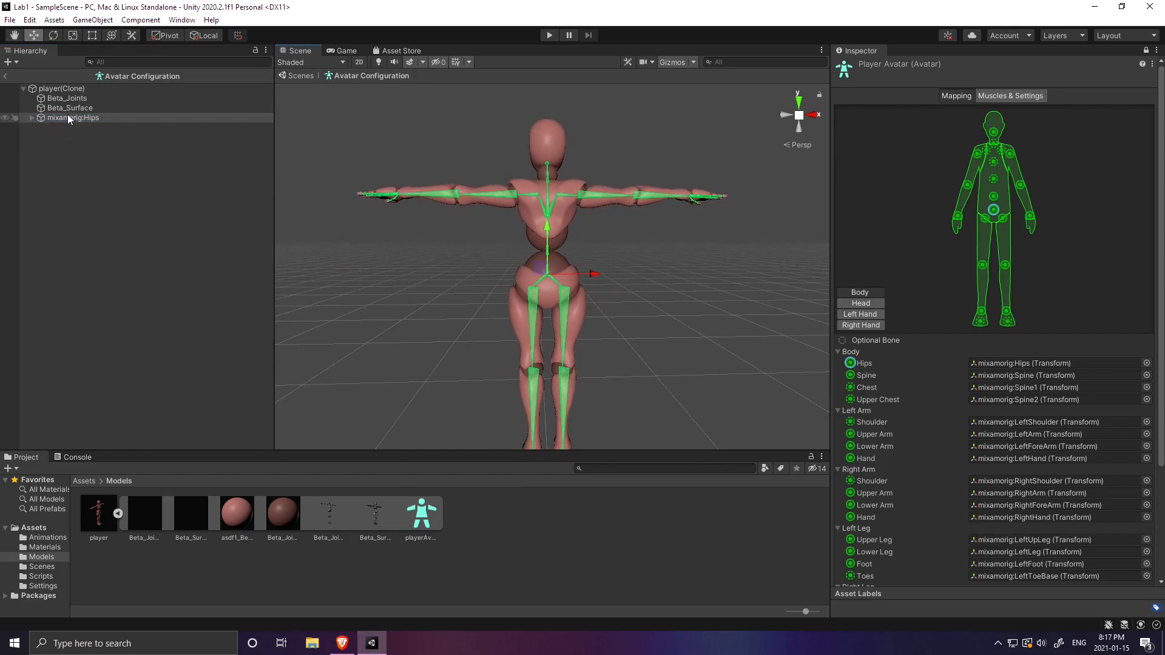
mouse_move(588, 275)
left_mouse_down()
mouse_move(389, 285)
mouse_move(601, 276)
left_mouse_up()
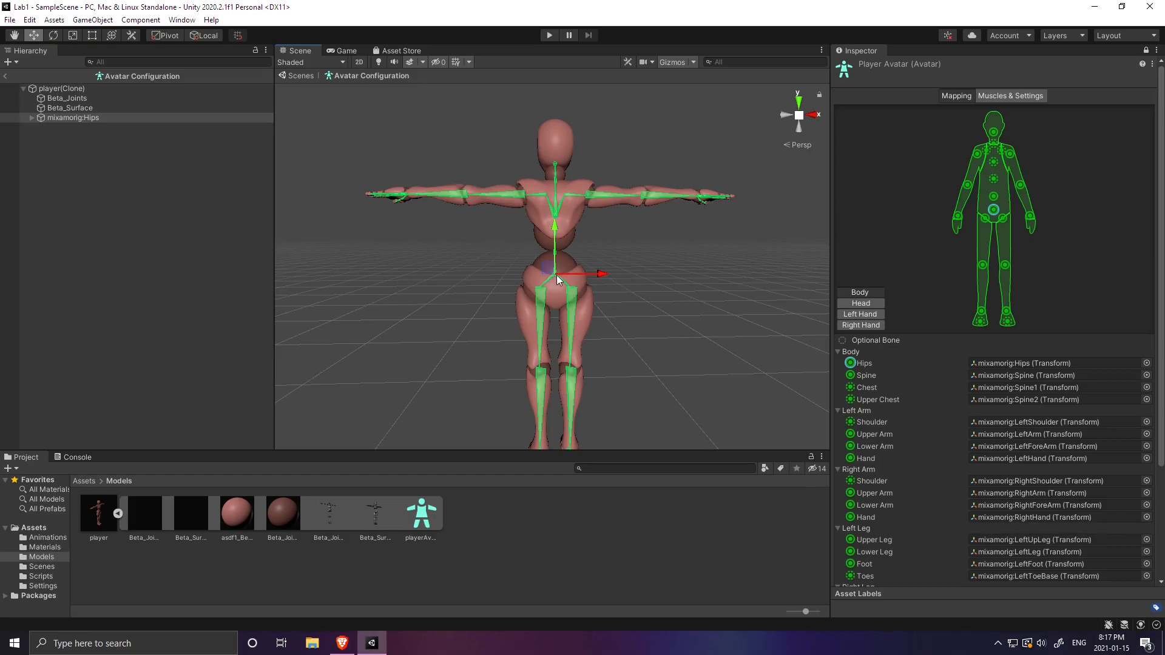
key("ctrl+z")
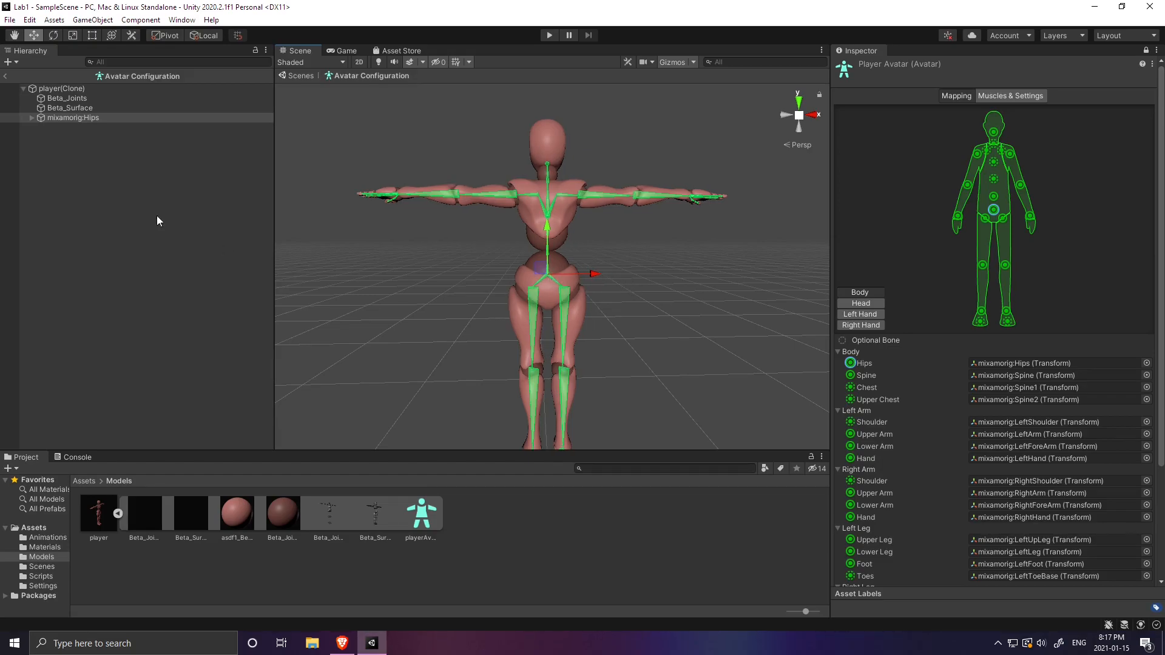
Expand mixamorig:Hips and collapse its Spine, LeftUpLeg and RightUpLeg child bones to view only the direct children.
left_click(30, 118, "alt")
left_click(38, 127)
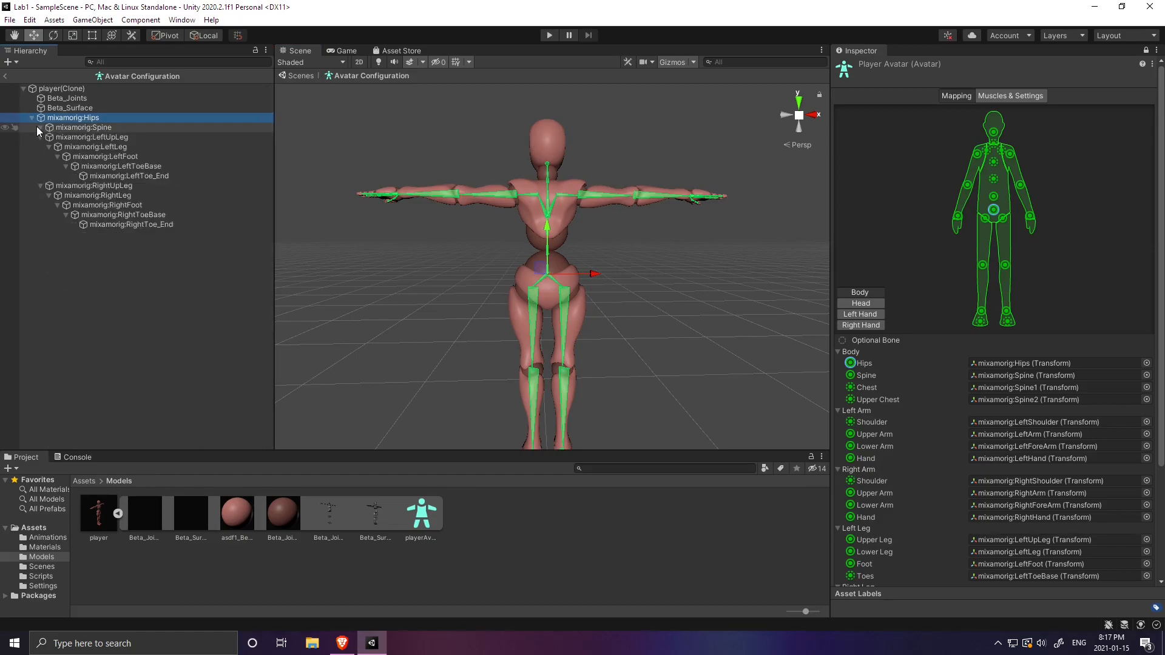
left_click(41, 138)
left_click(39, 146)
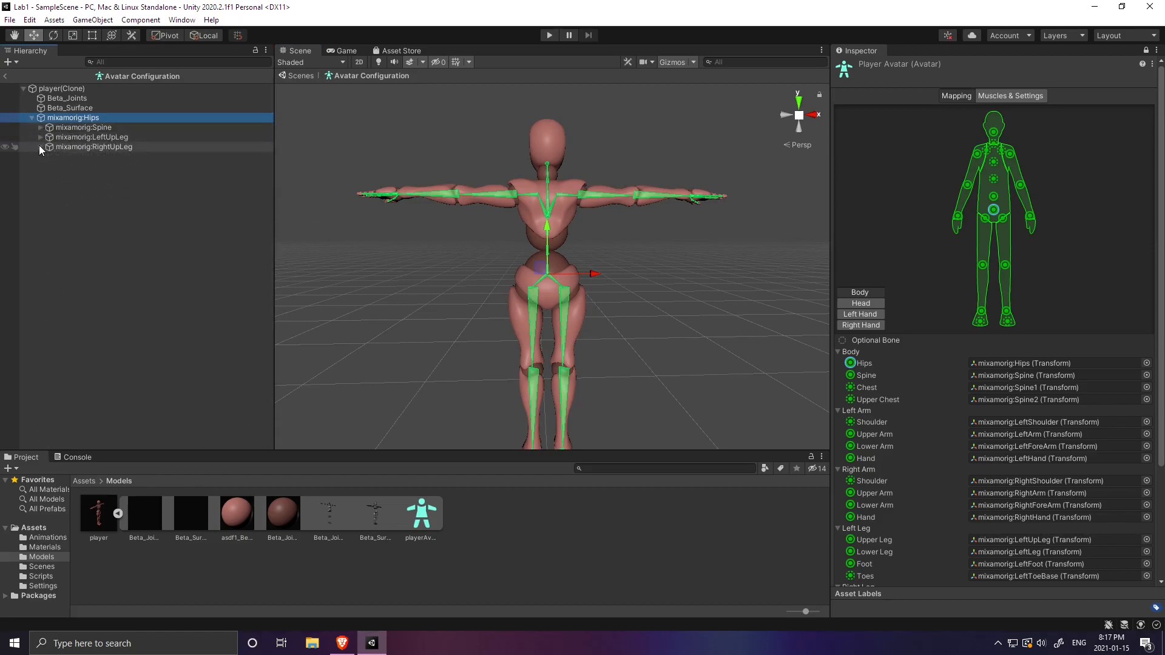
Try moving the mixamorig:RightUpLeg bone outward along the X axis, and undo the move.
left_click(83, 128)
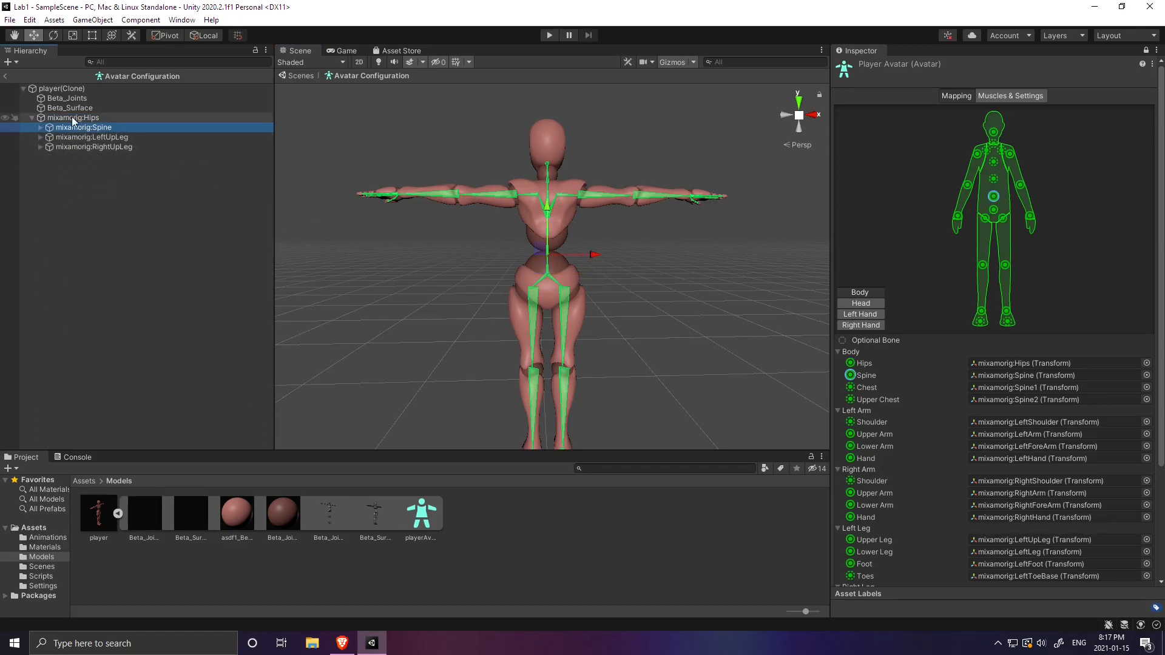
left_click(94, 147)
left_click_drag(610, 292, 716, 283)
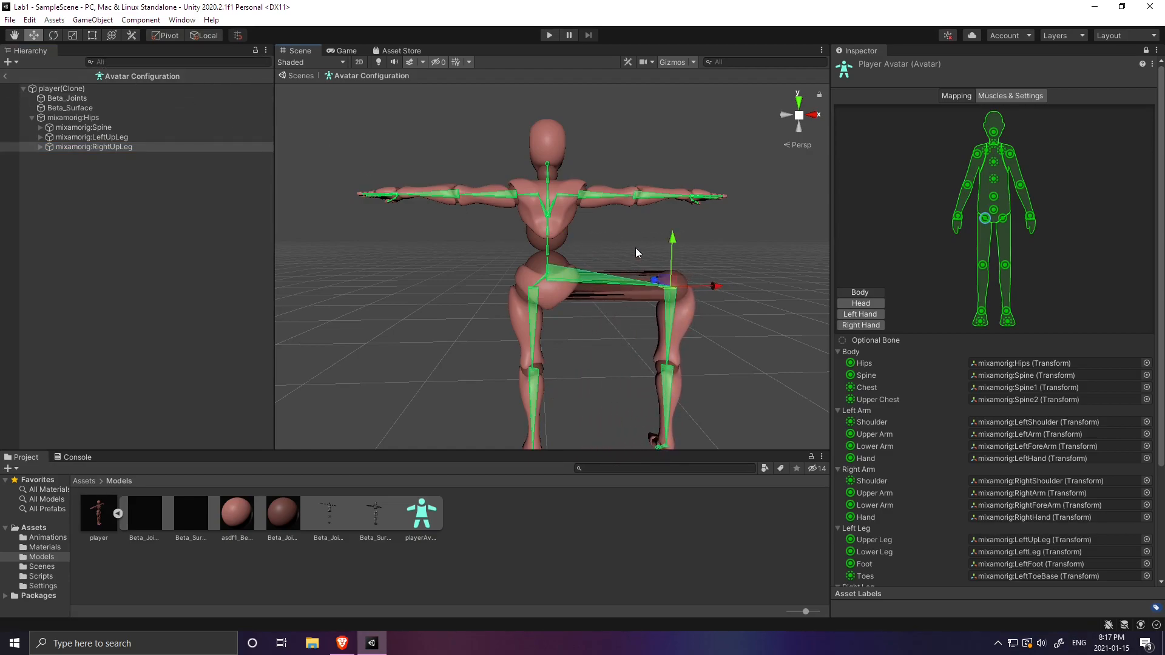
key("ctrl+z")
Try swinging the mixamorig:RightUpLeg bone outward with the Rotate tool, and undo the rotation.
left_click(54, 35)
left_click_drag(593, 261, 626, 307)
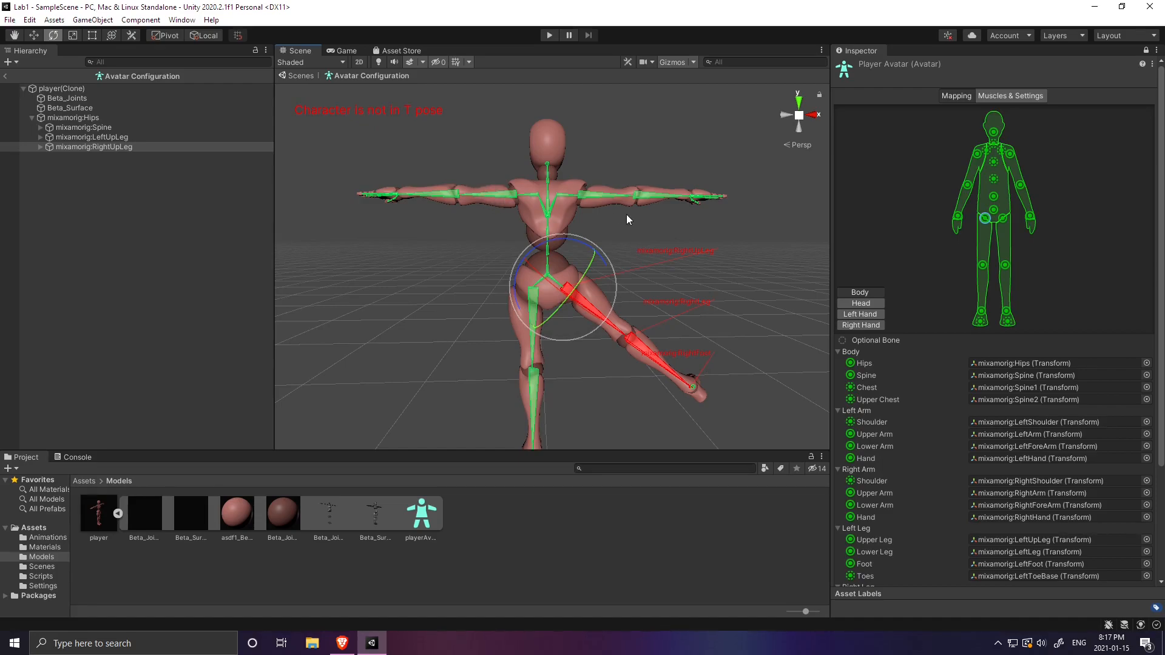
key("ctrl+z")
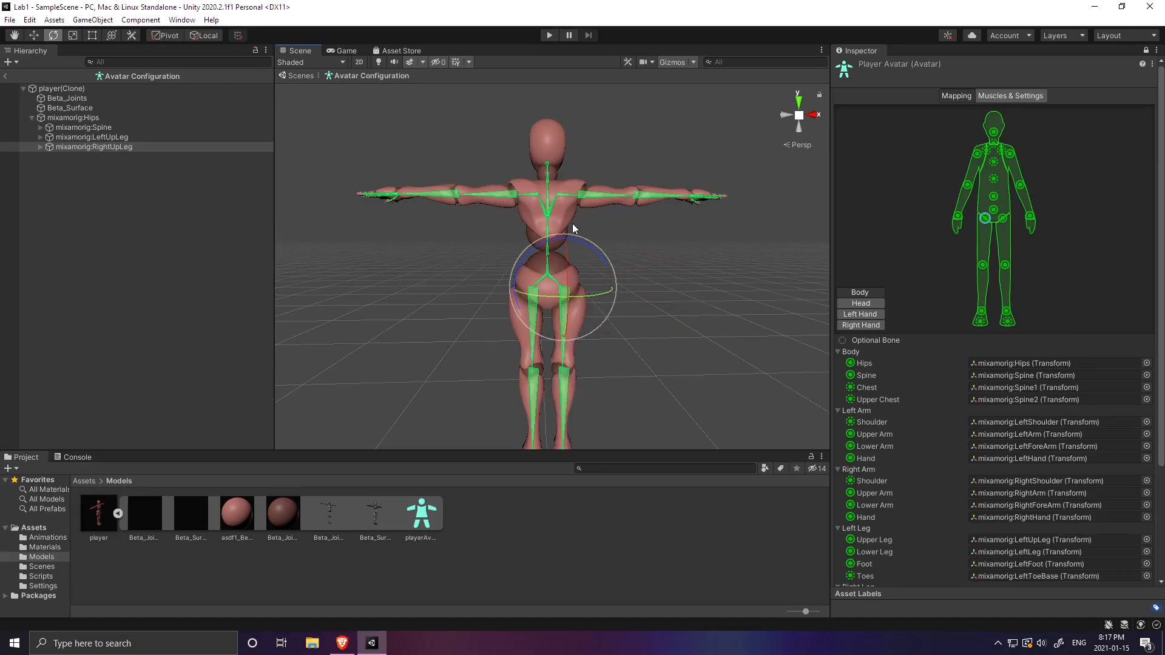
Try rotating the mixamorig:Spine bone to tilt the upper body, and undo the rotation.
left_click(141, 130)
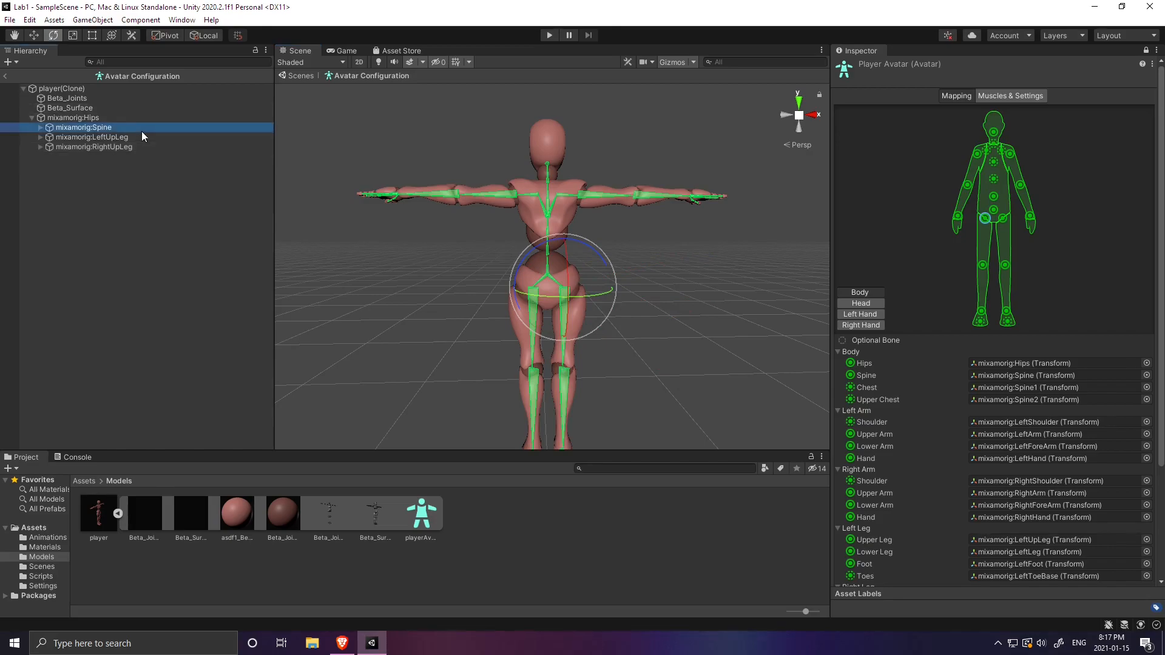
left_click(549, 238)
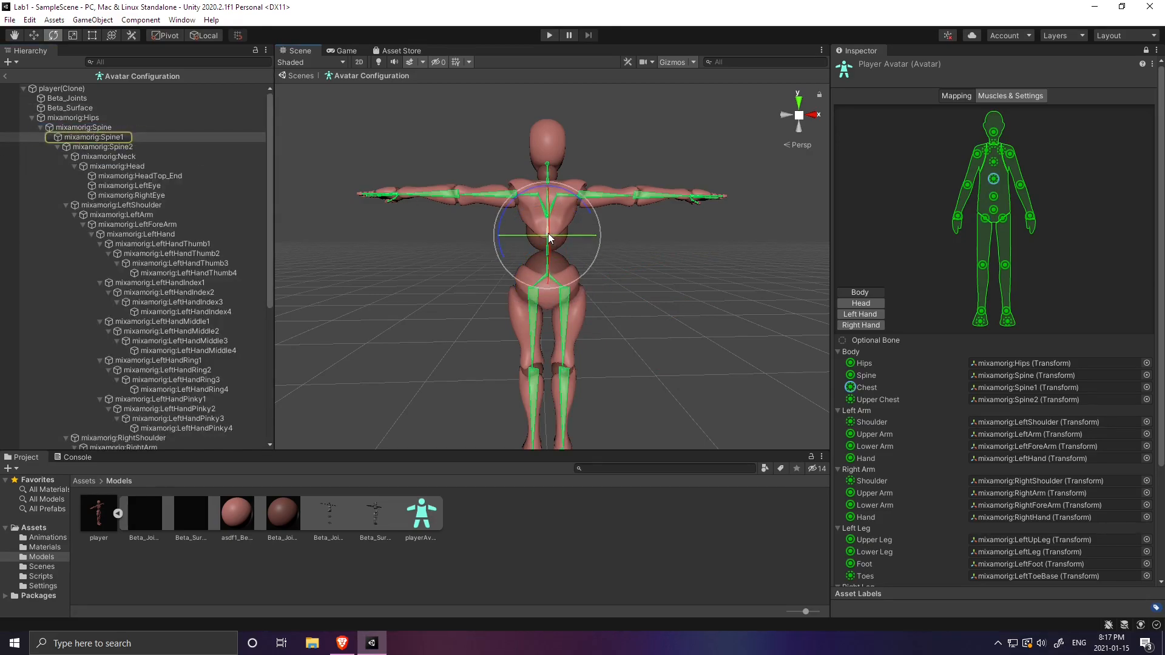
left_click(81, 128)
left_click_drag(561, 238, 578, 281)
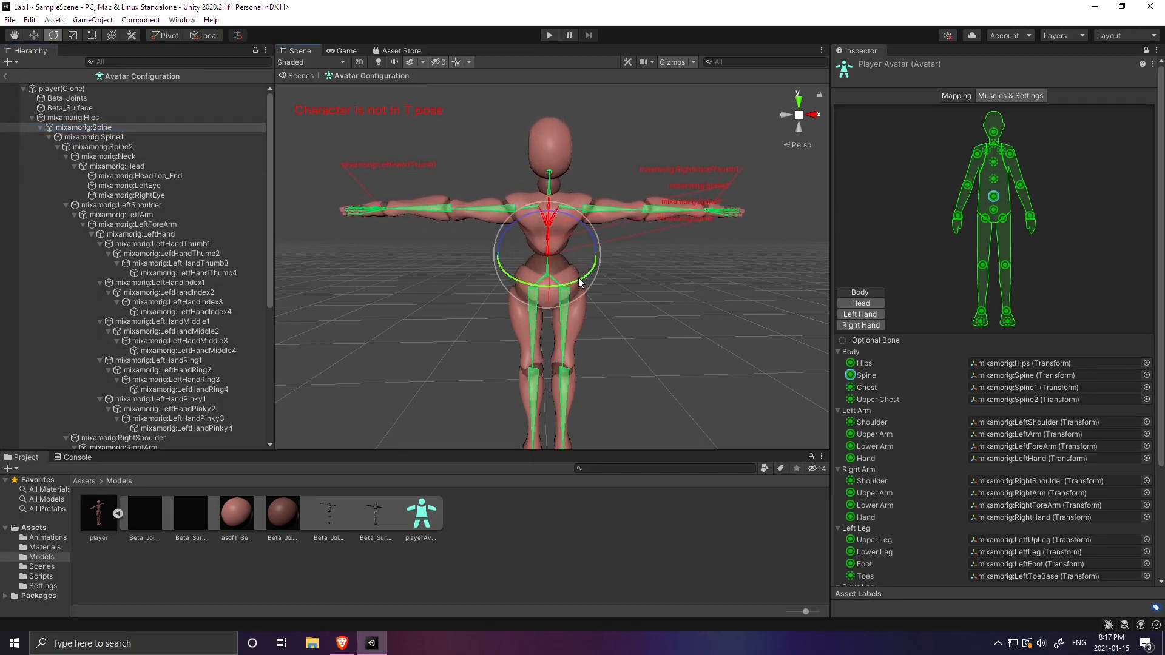
key("ctrl+z")
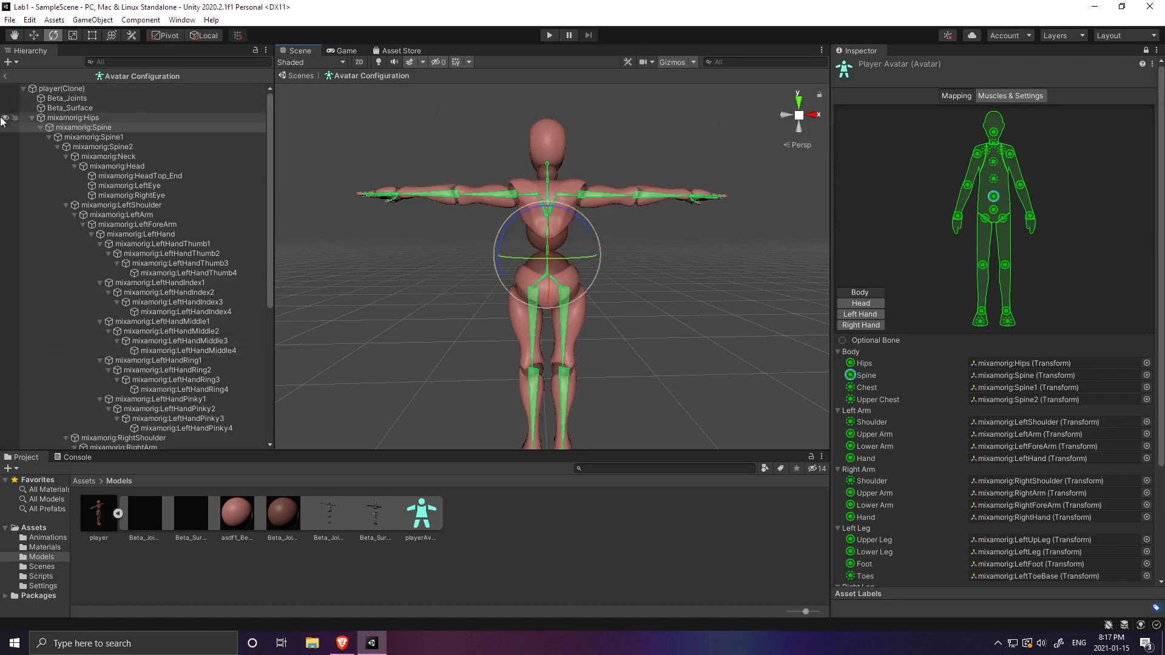
Collapse the mixamorig:Spine bone and examine the chest, right upper arm, right lower arm and right hand bones on the avatar's body map.
left_click(40, 127)
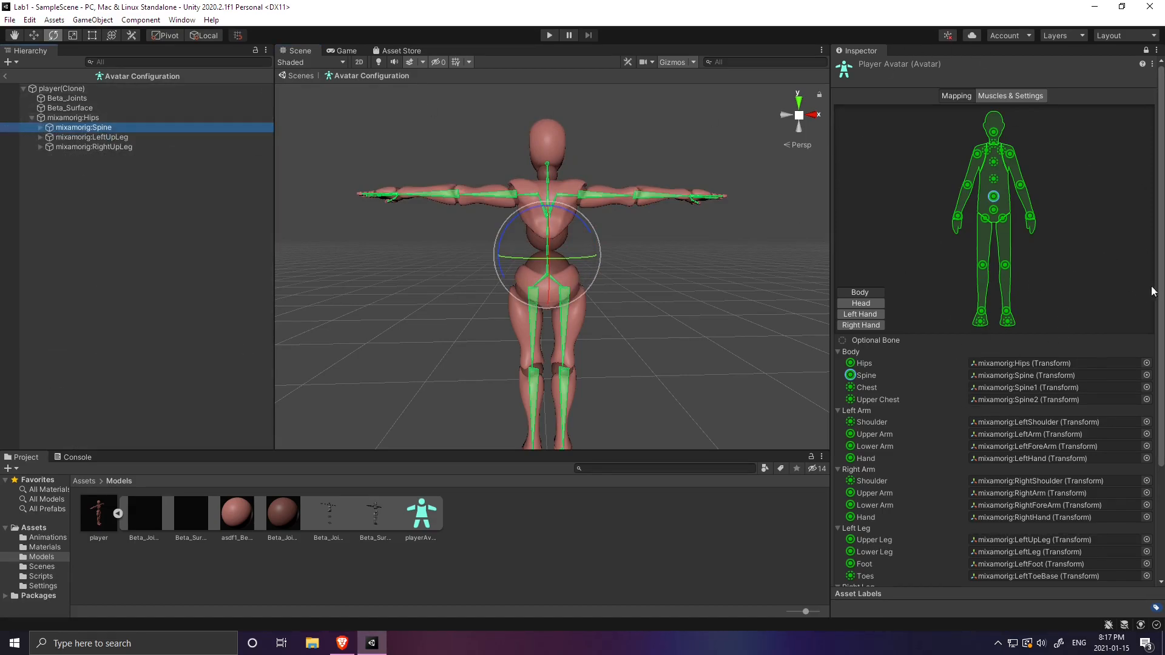
left_click(867, 303)
left_click(865, 292)
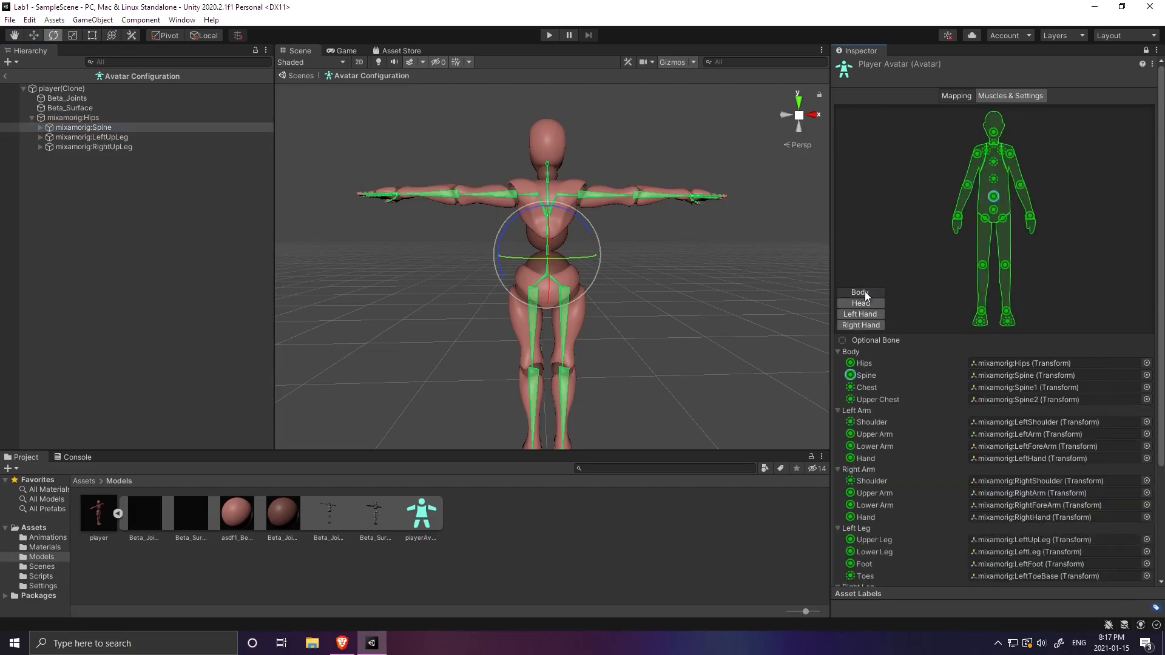
left_click(993, 179)
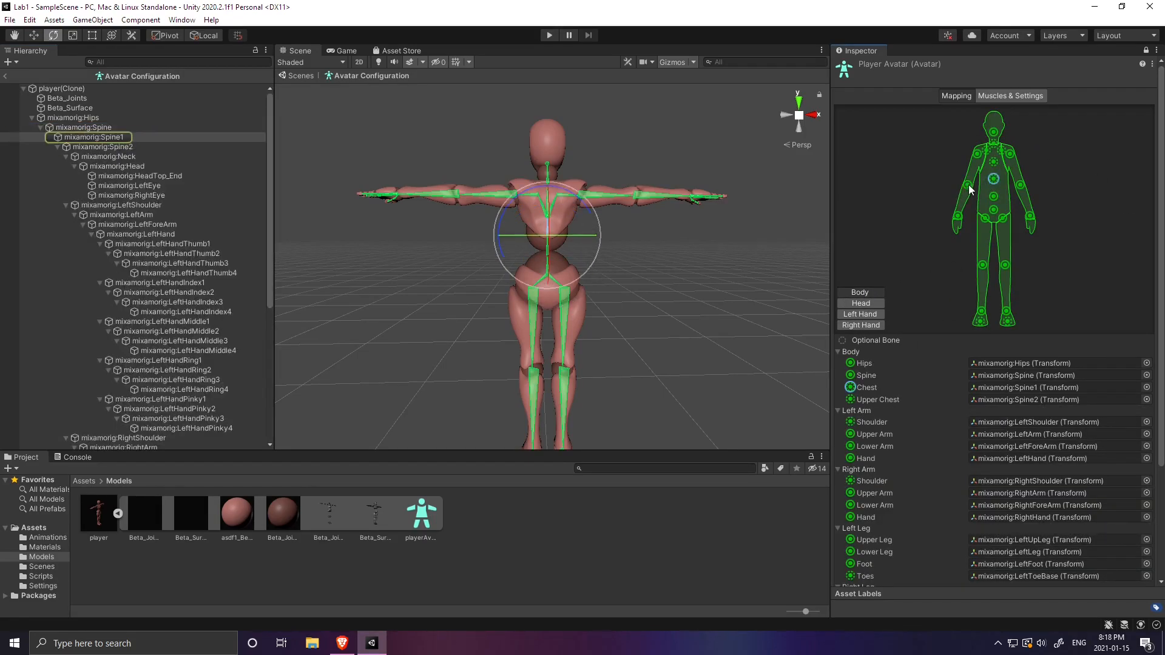
left_click(967, 185)
left_click(978, 156)
left_click(967, 185)
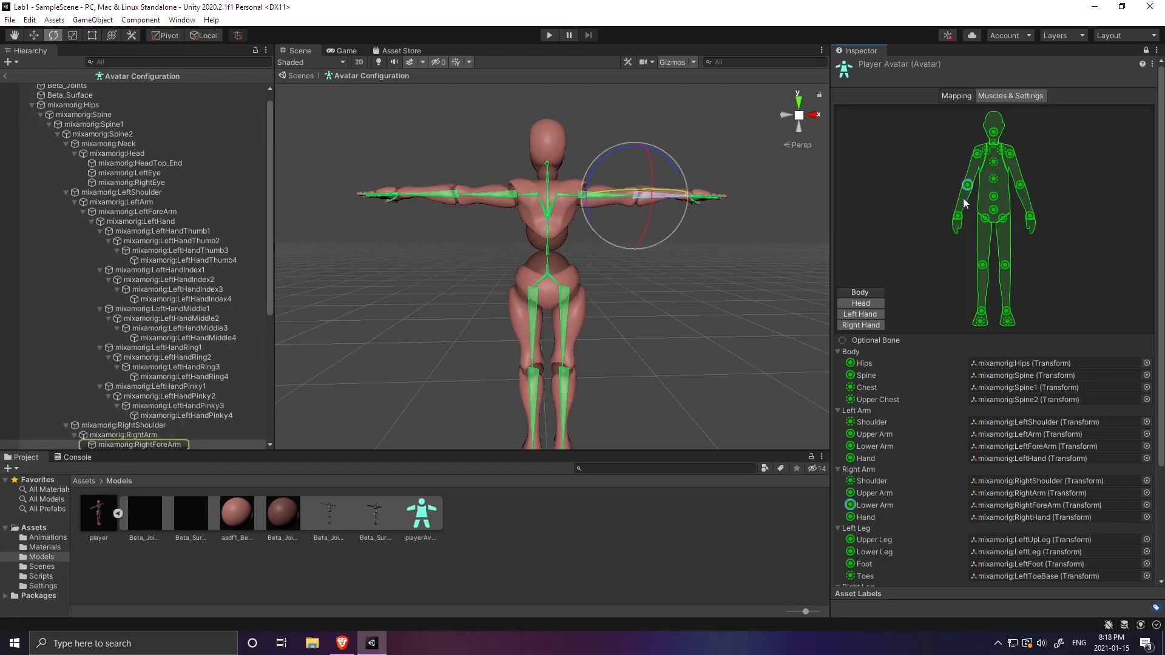
left_click(958, 217)
left_click(967, 185)
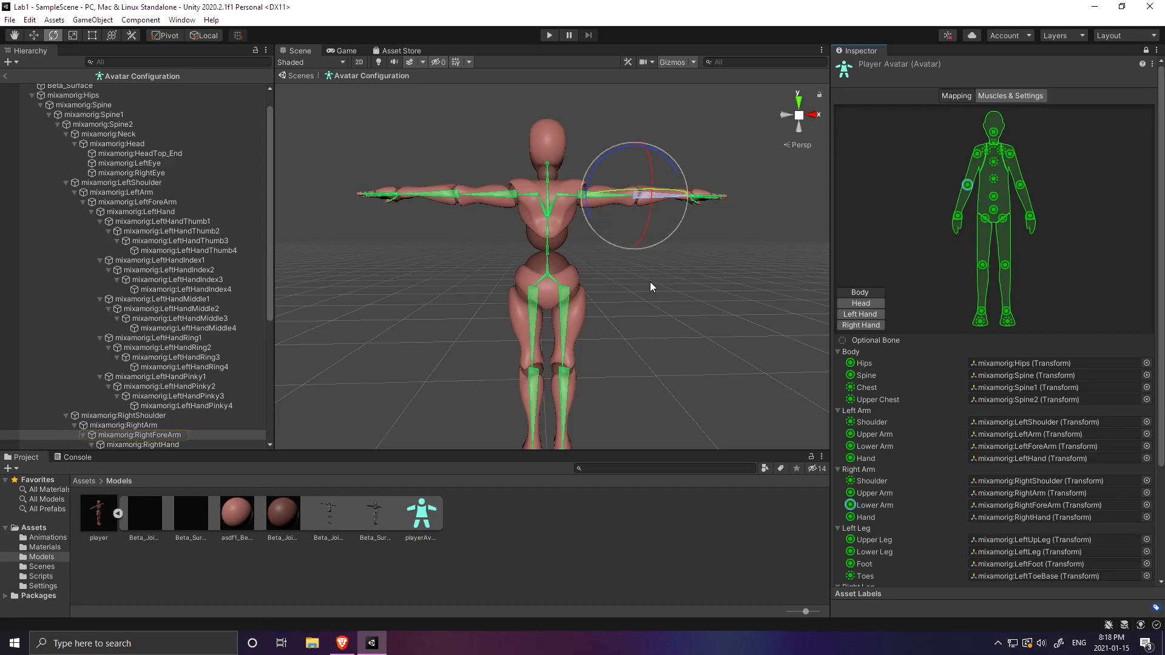
Examine the right hand and left hand bones through the avatar's body map and their place in the bone hierarchy.
middle_click_drag(631, 263, 603, 282)
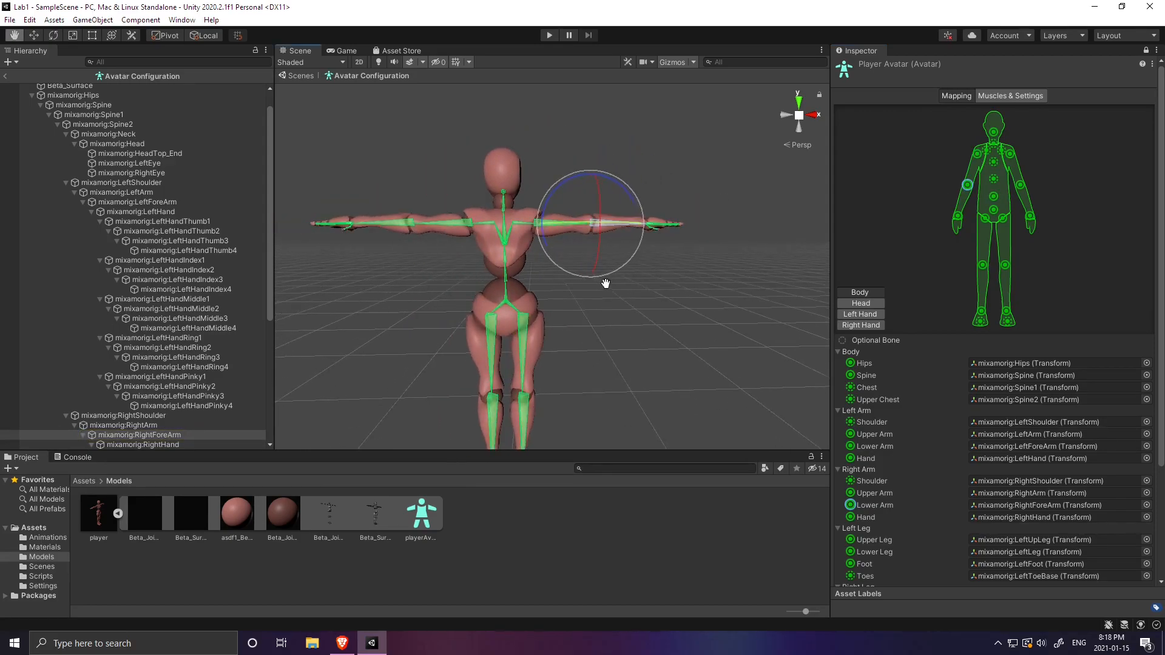
middle_click_drag(731, 306, 637, 291)
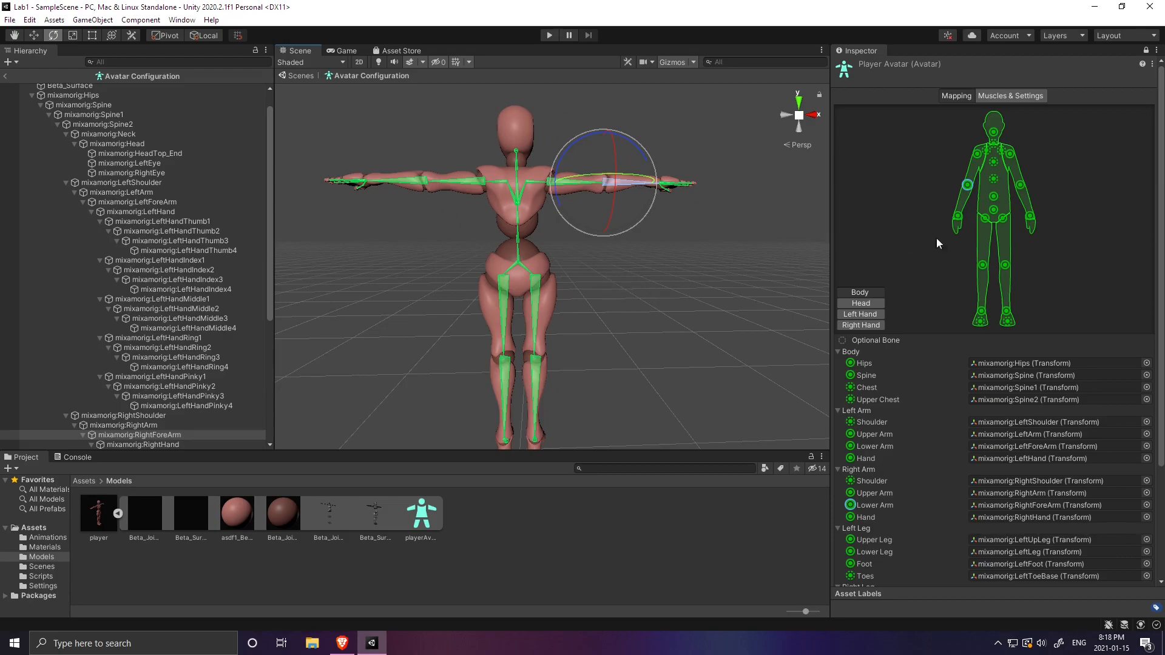
left_click(958, 216)
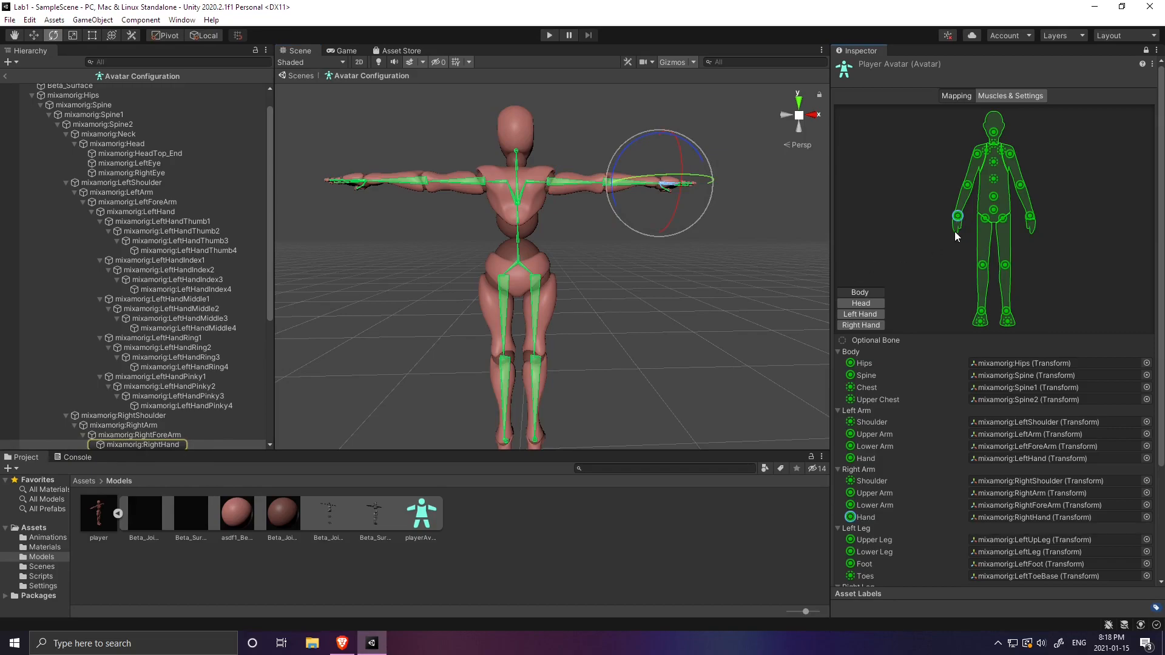
scroll(182, 413, "down", 2)
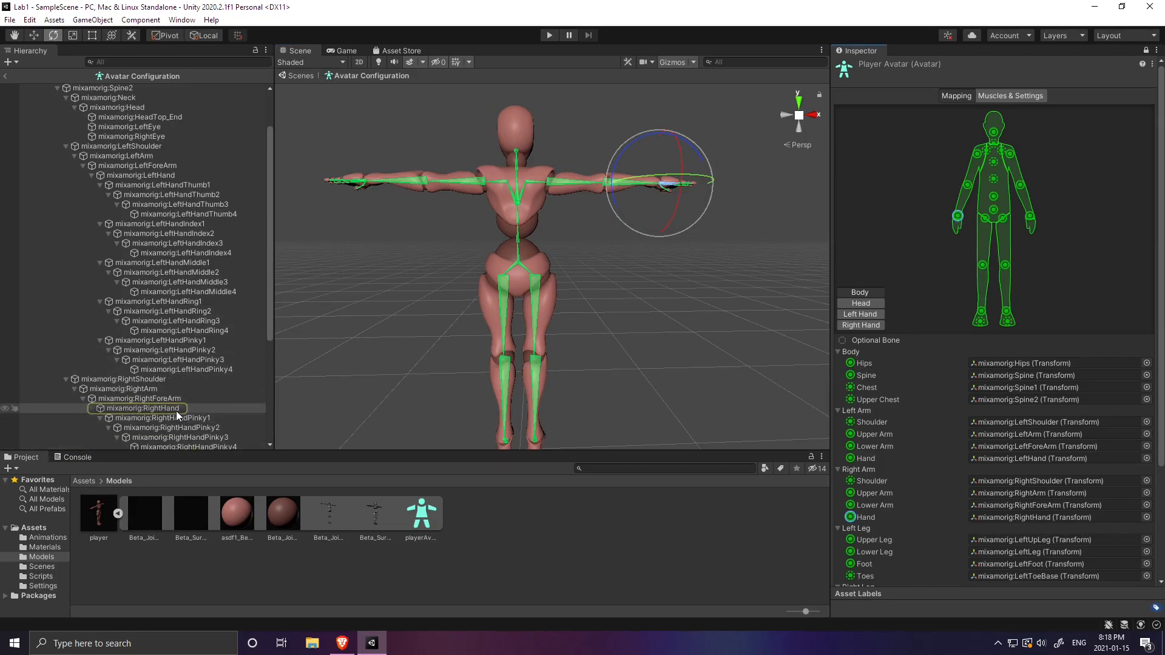
left_click(957, 217)
left_click(1031, 217)
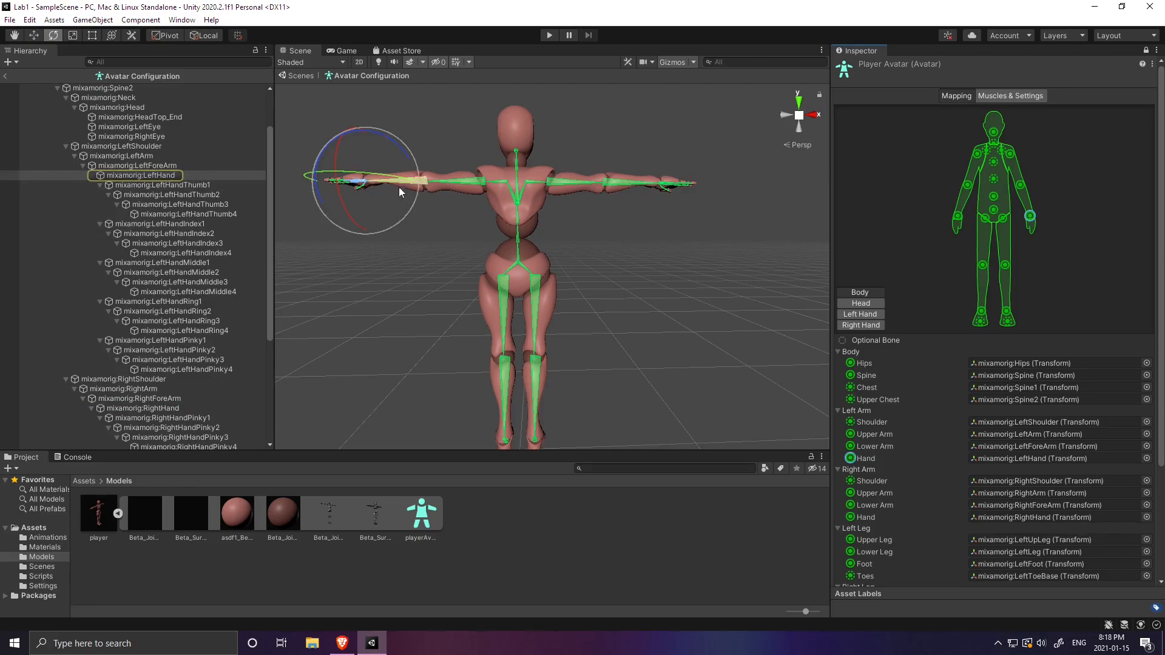
Select the head bone and examine the Neck and Head assignments in the avatar's head mapping.
left_click(993, 131)
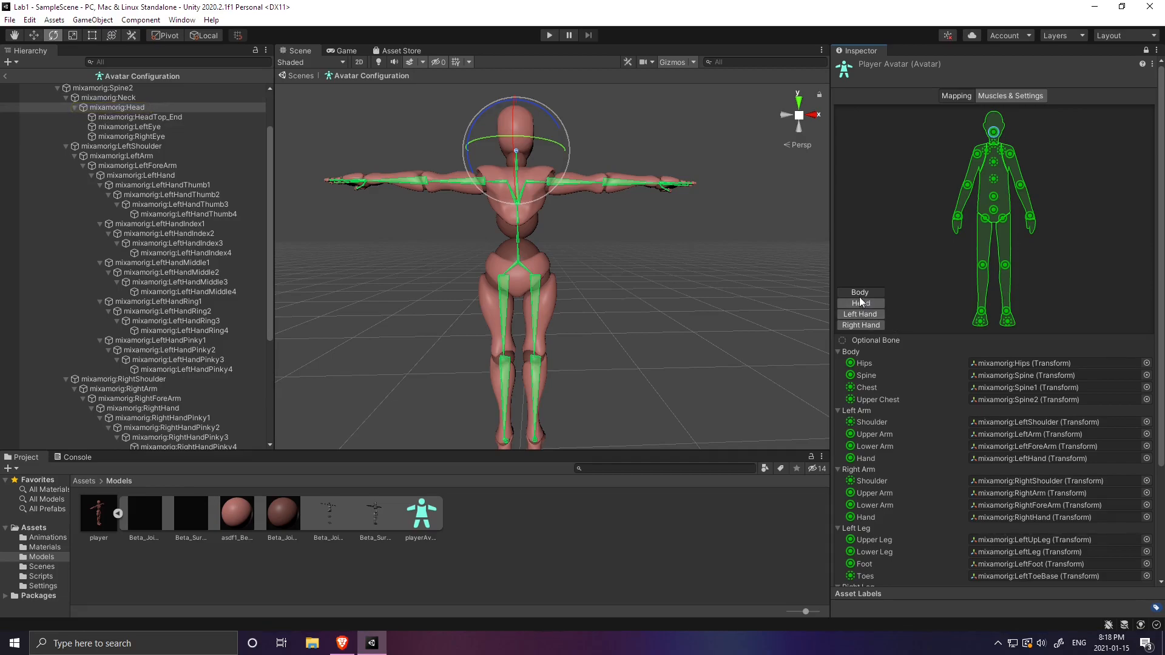
left_click(860, 302)
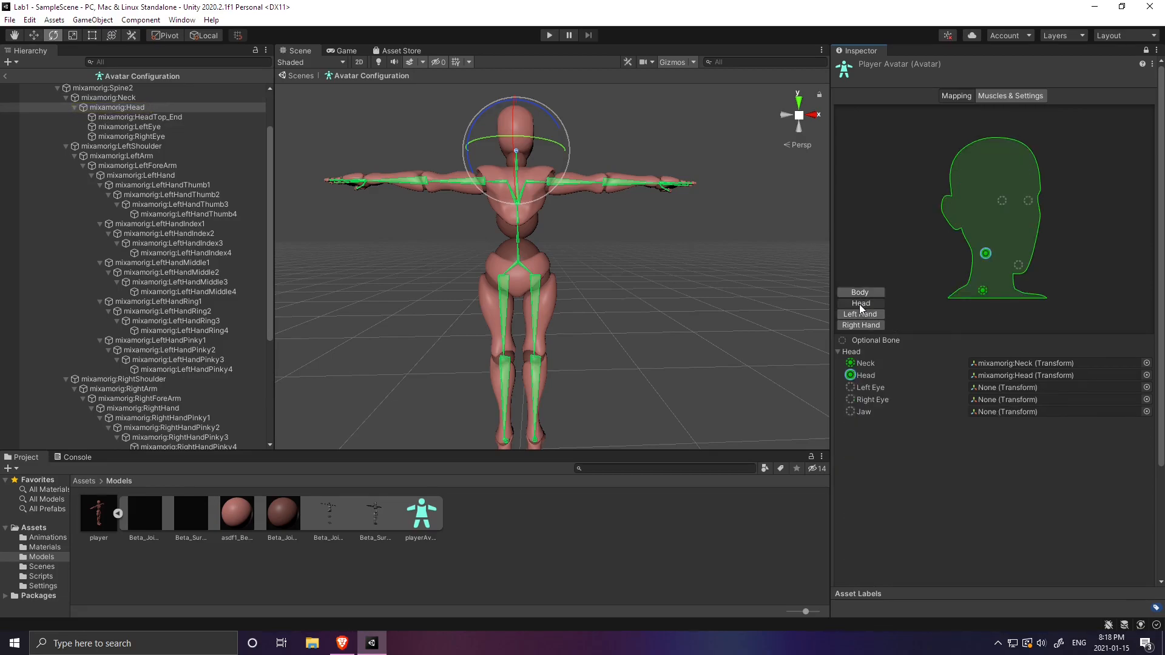
left_click(865, 363)
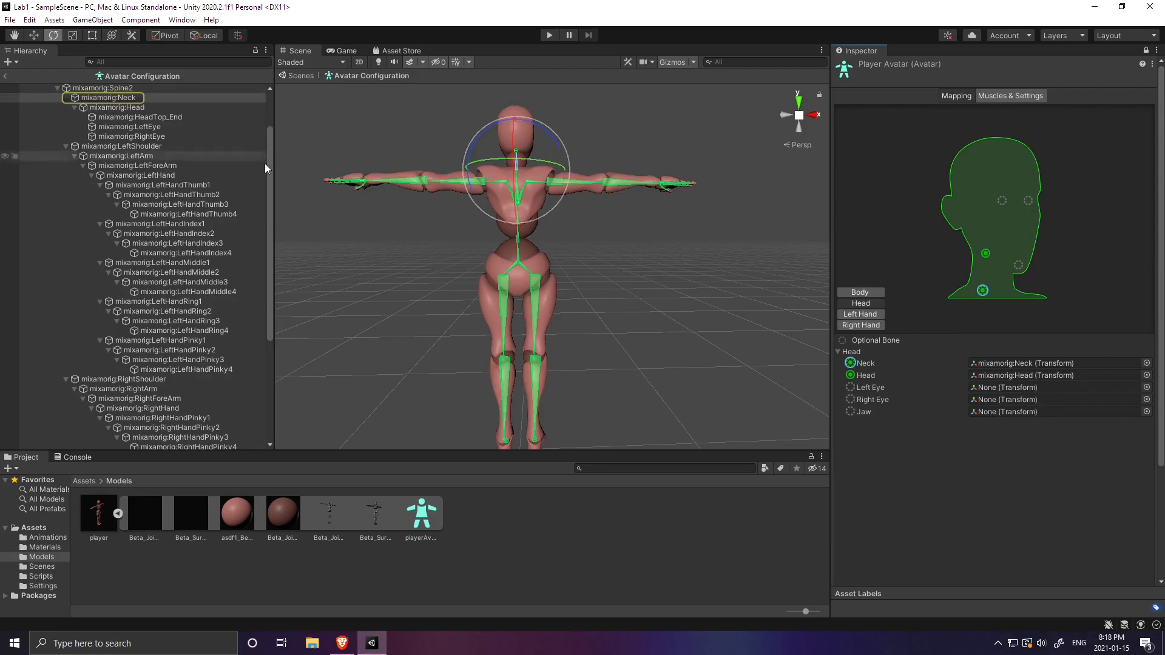
left_click(865, 375)
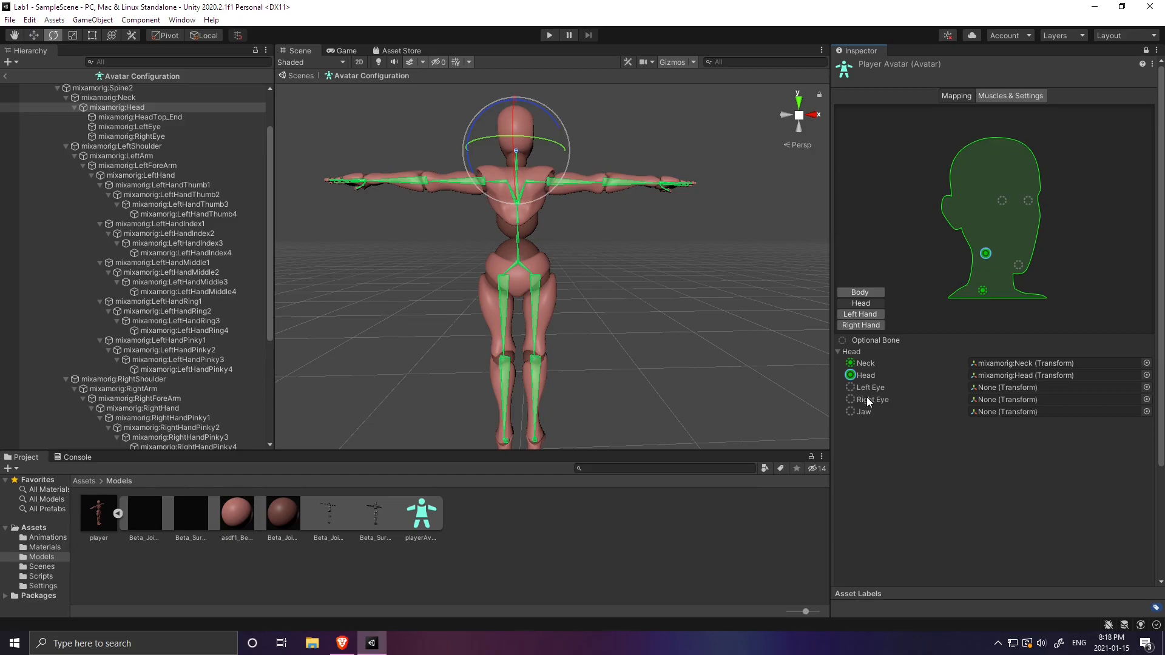
Examine the Thumb Proximal, Thumb Intermediate and Thumb Distal bones in the avatar's left hand mapping.
left_click(862, 312)
left_click(900, 362)
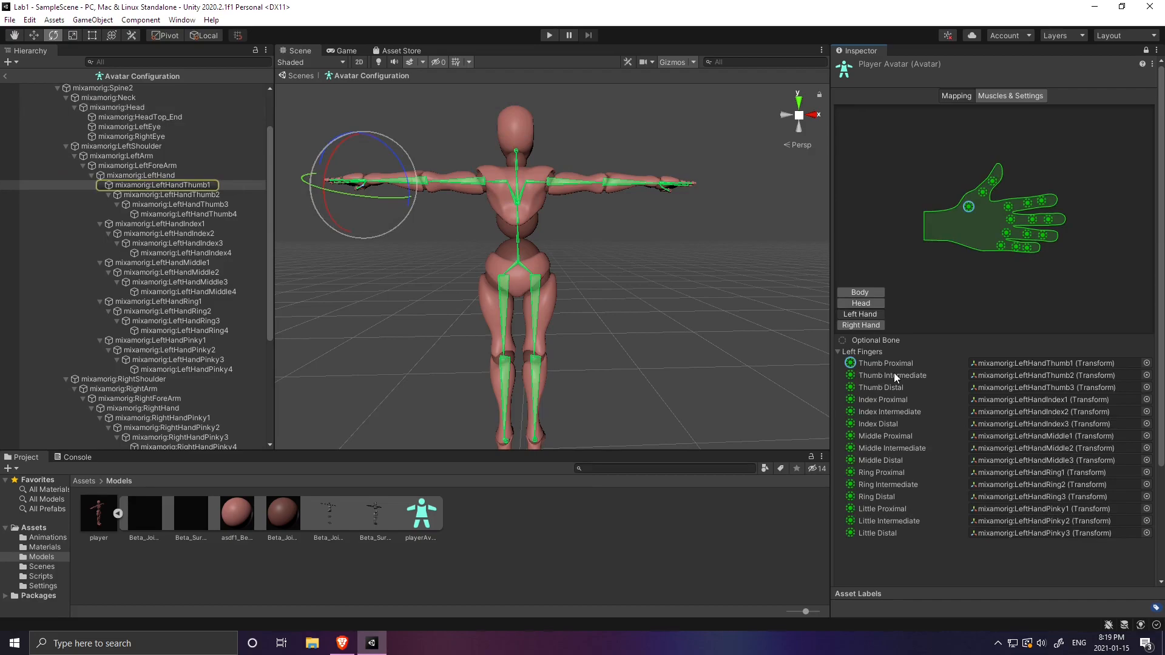
left_click(891, 374)
left_click(880, 388)
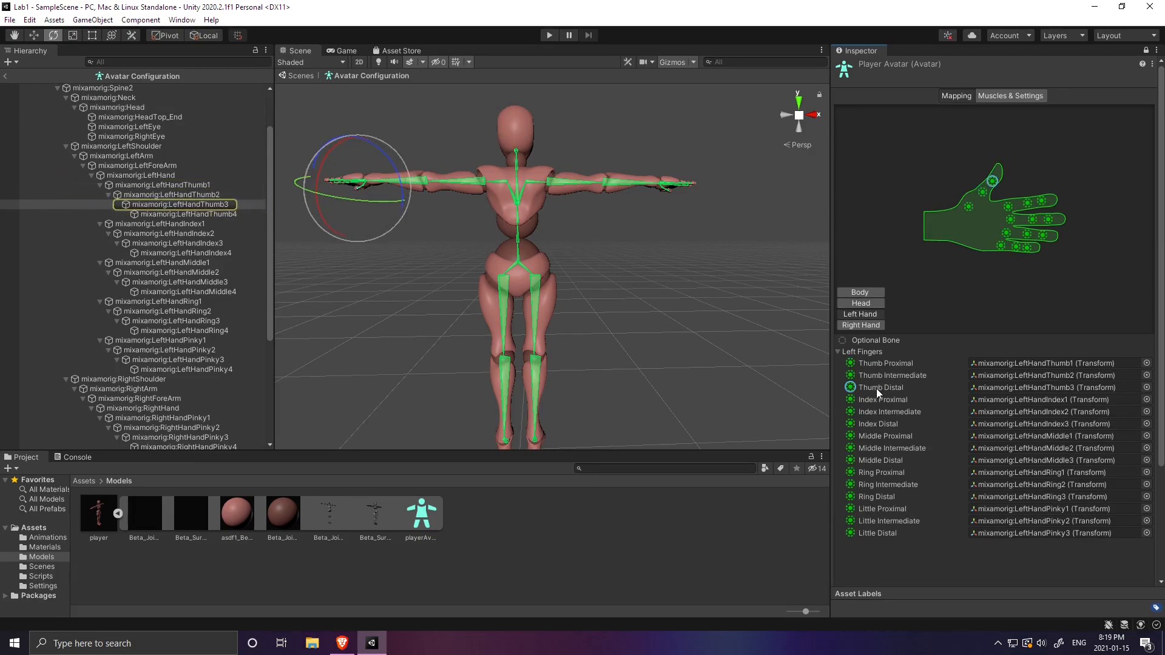
Collapse the mixamorig:LeftHand bone and frame it in the scene view.
left_click(91, 176)
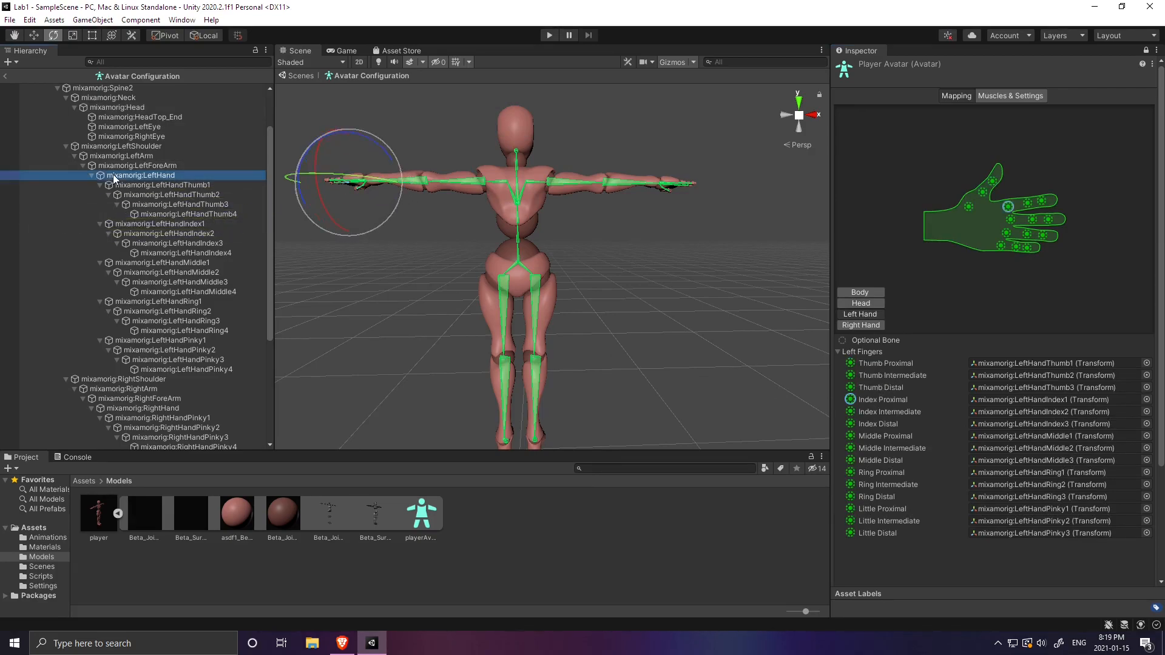
left_click(91, 176)
double_click(118, 192)
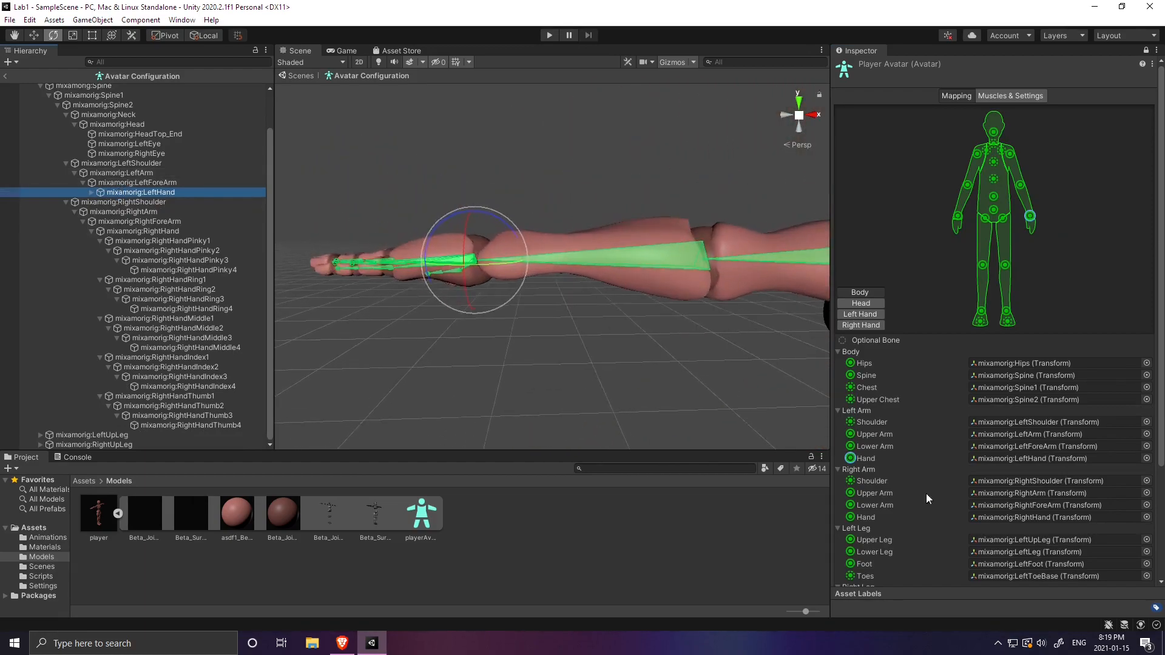
Expand mixamorig:LeftHand and step through its thumb, index, middle, ring and pinky bones to see where each sits on the hand.
left_click(91, 192)
left_click(127, 203)
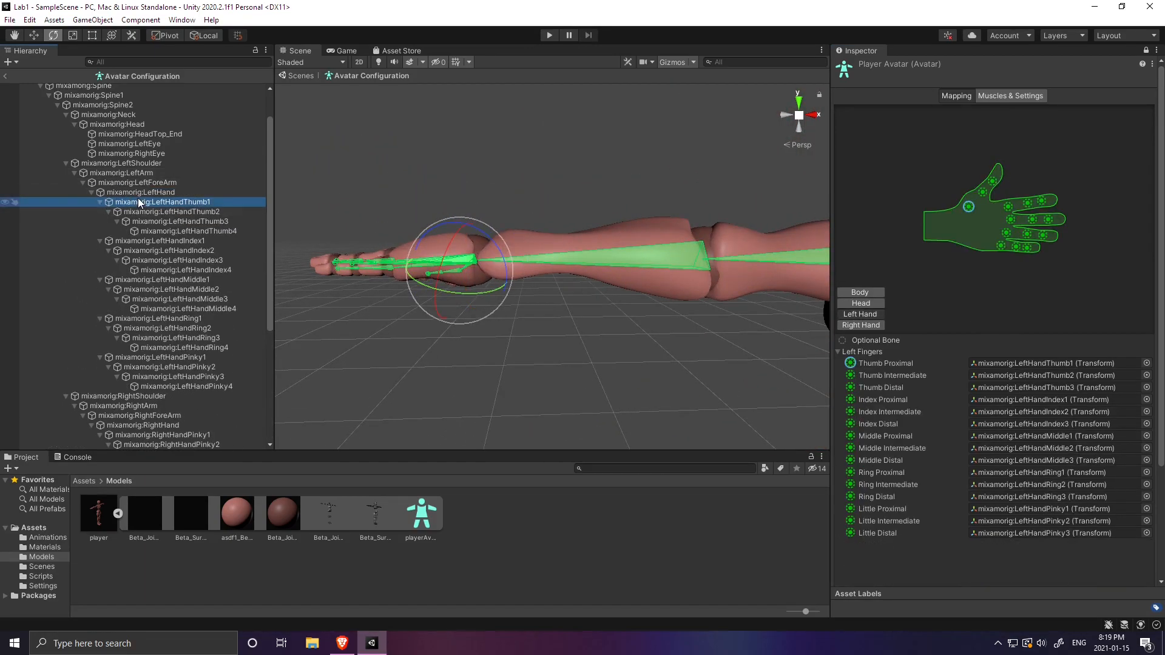
left_click(145, 221)
left_click(152, 241)
left_click(155, 260)
left_click(155, 278)
left_click(156, 290)
left_click(158, 299)
left_click(159, 318)
left_click(159, 338)
left_click(159, 356)
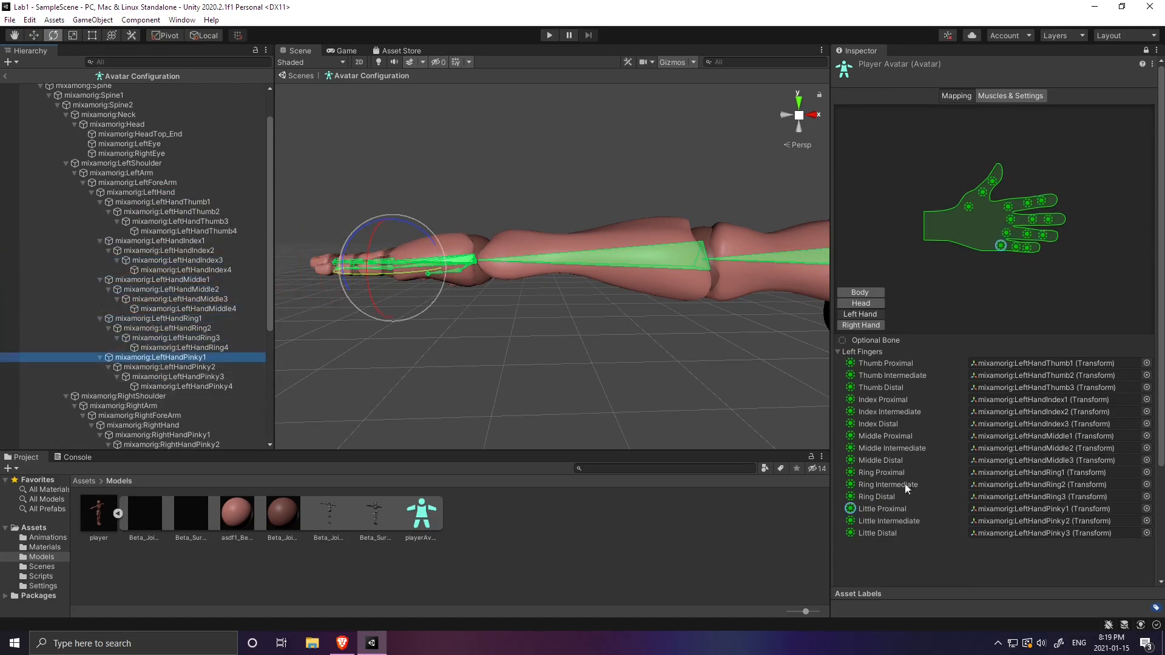
Widen the Inspector and examine the Little Intermediate and Little Distal bones on the left hand map and in the bone hierarchy.
left_click_drag(829, 493, 739, 461)
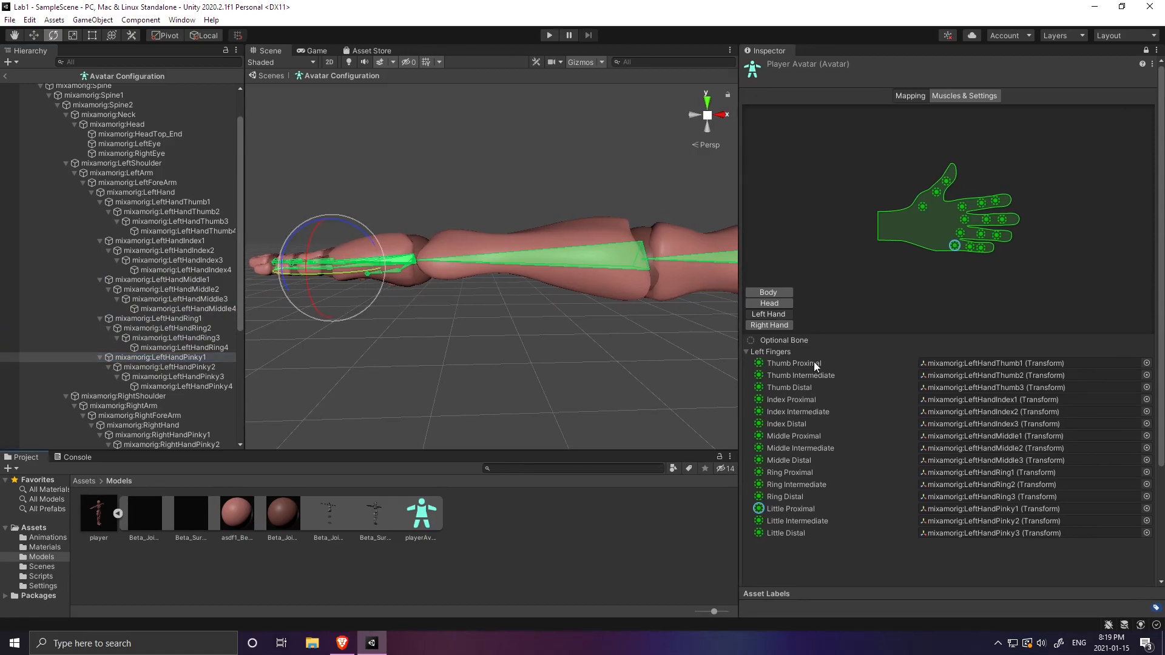
left_click(970, 246)
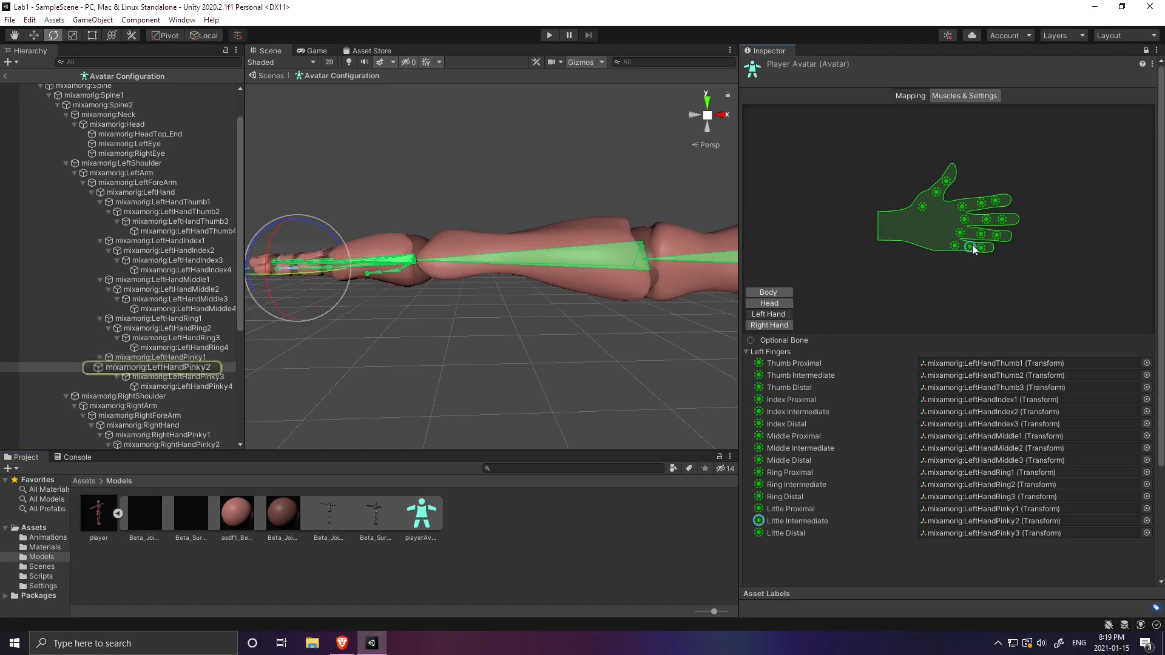
left_click(981, 247)
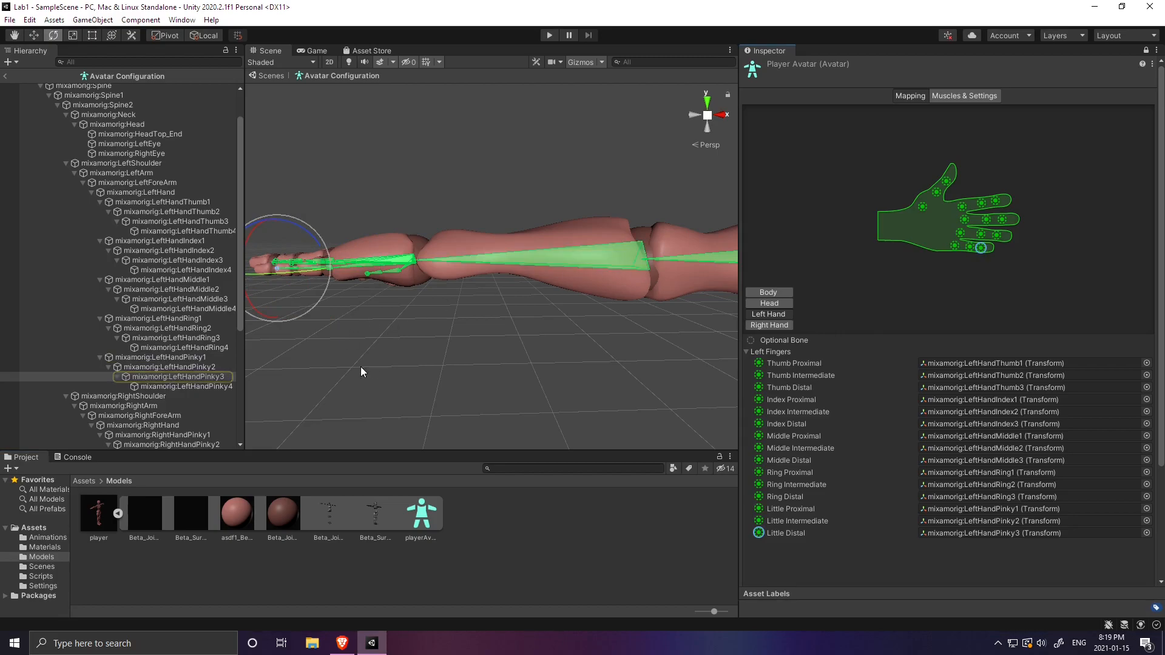
scroll(159, 356, "down", 7)
scroll(173, 314, "up", 8)
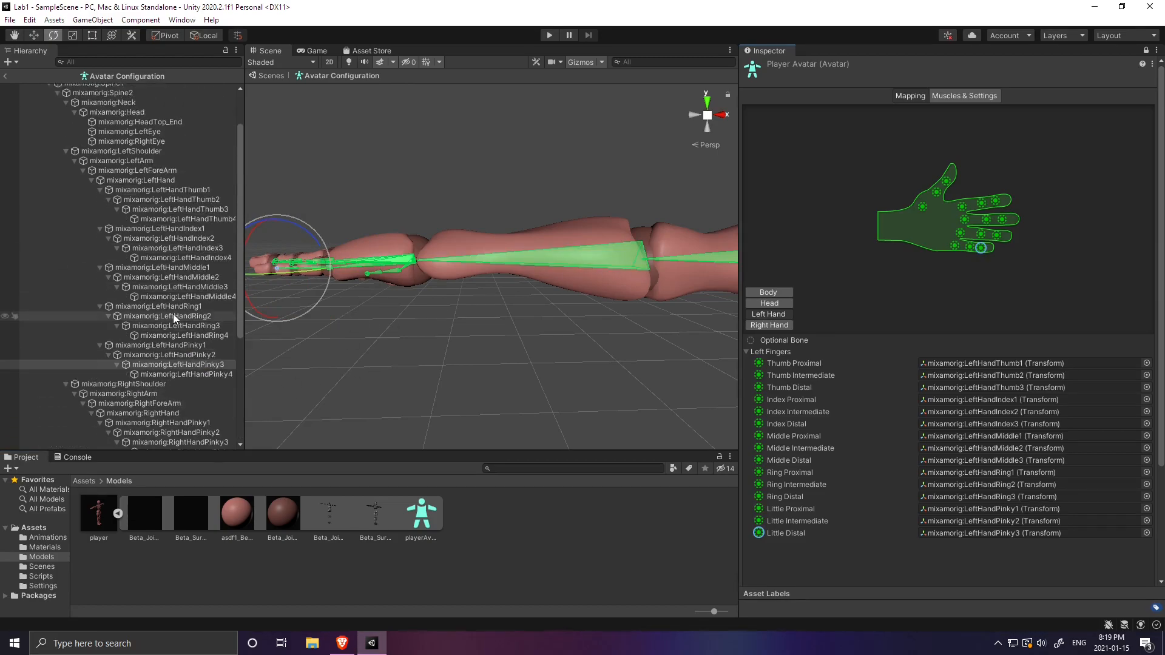
Exit the avatar configuration, reverting the unapplied import settings of player.fbx, and return to the project's Assets folder.
left_click(4, 76)
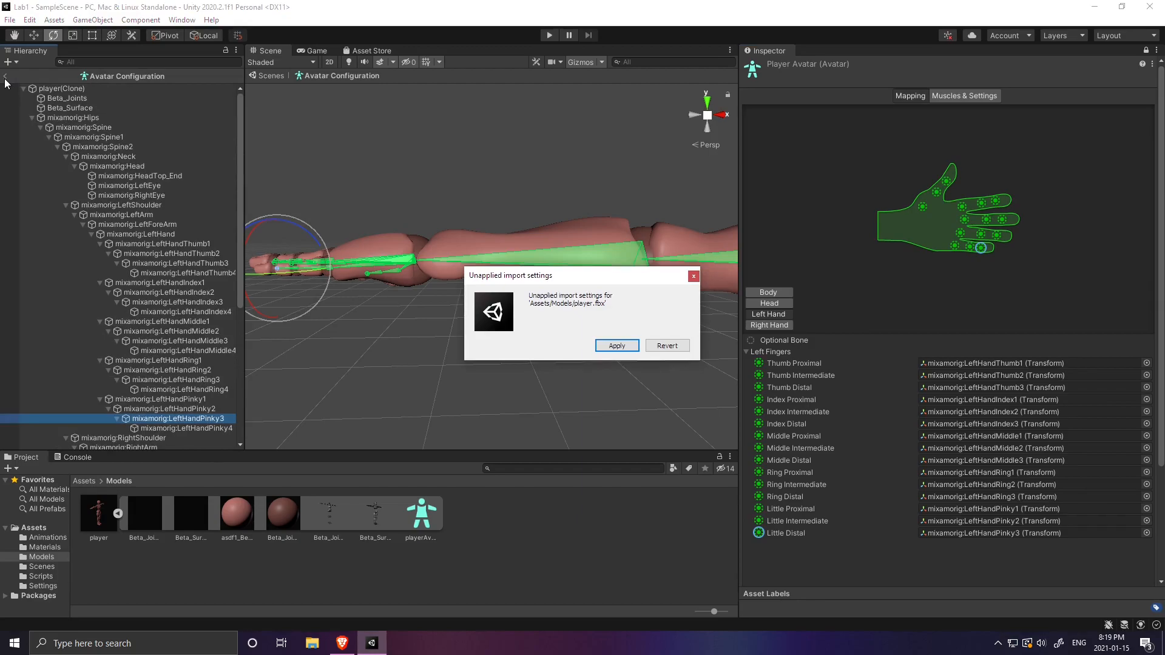
left_click(667, 345)
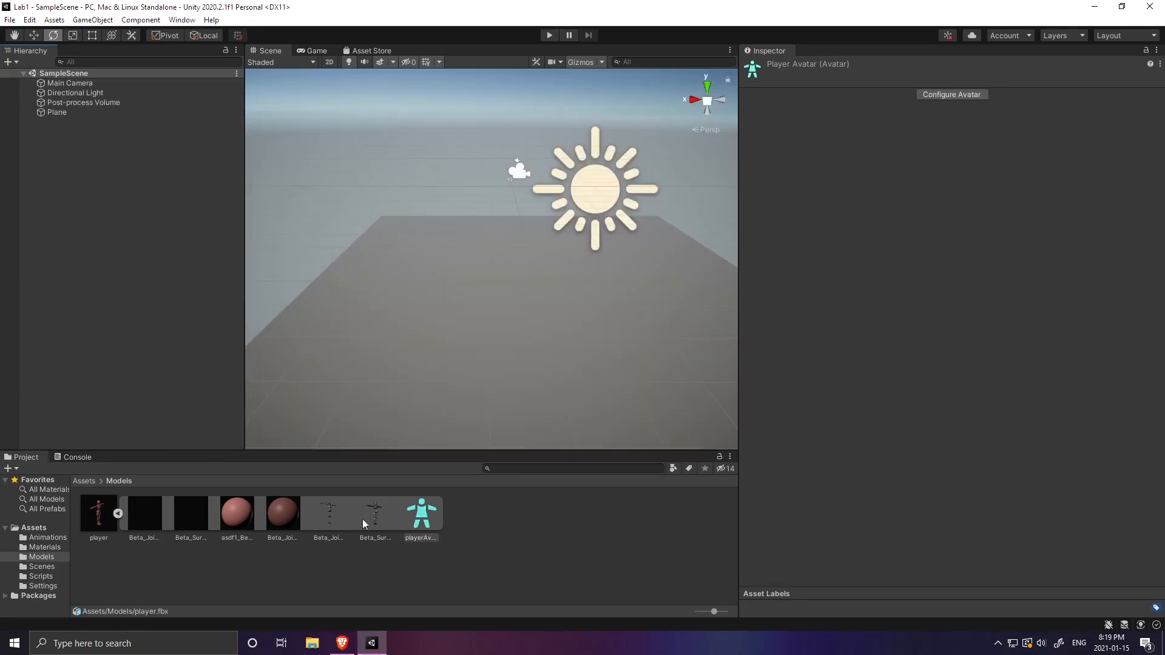
left_click(85, 481)
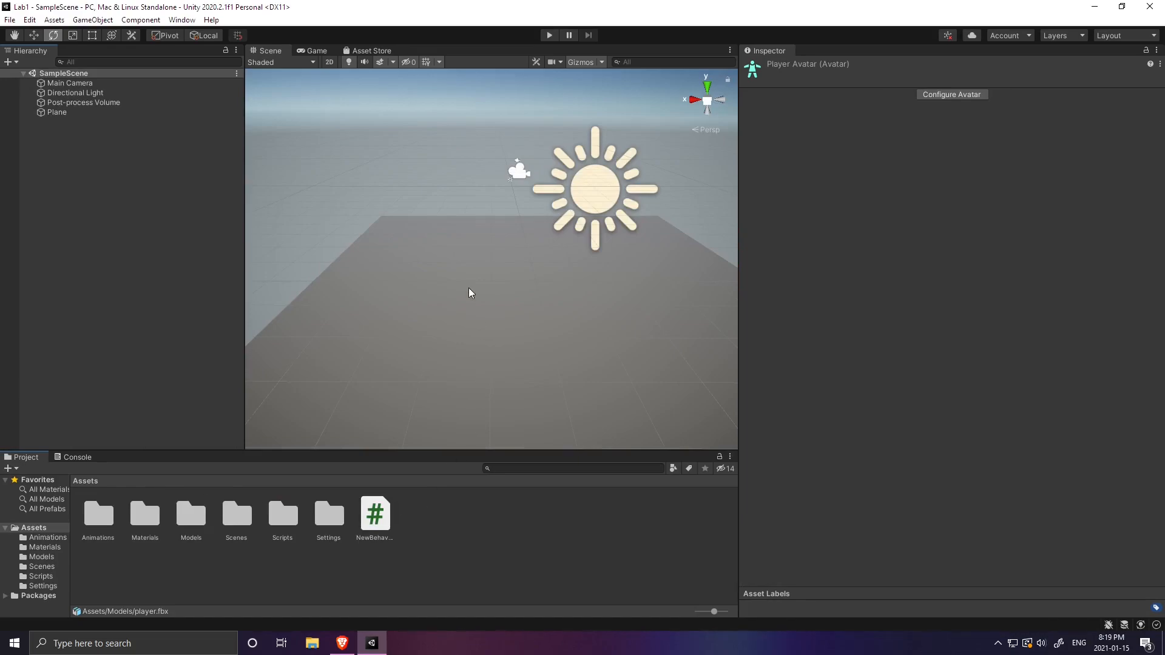